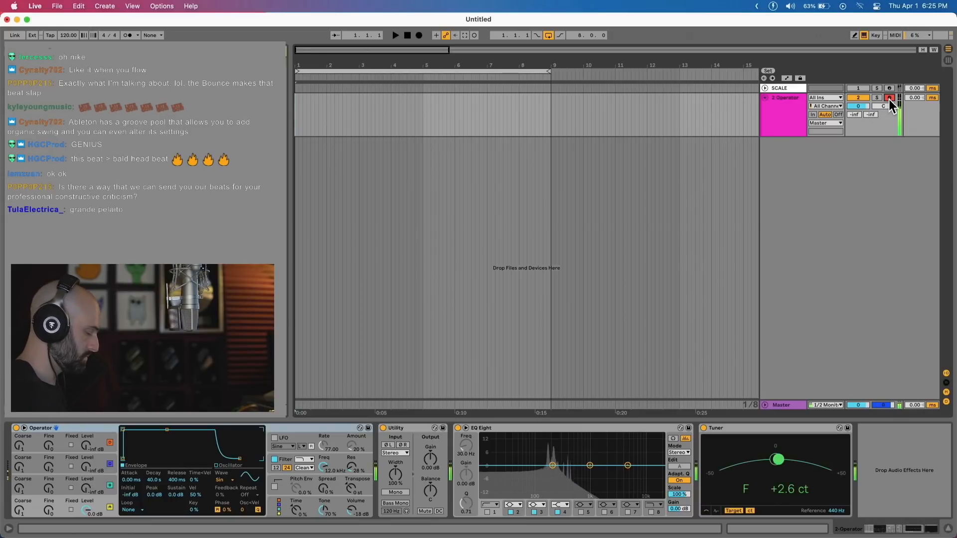
Step: Audition the recorded Operator clip from bar 4 and from bar 5 to find a chord
click(392, 127)
key(space)
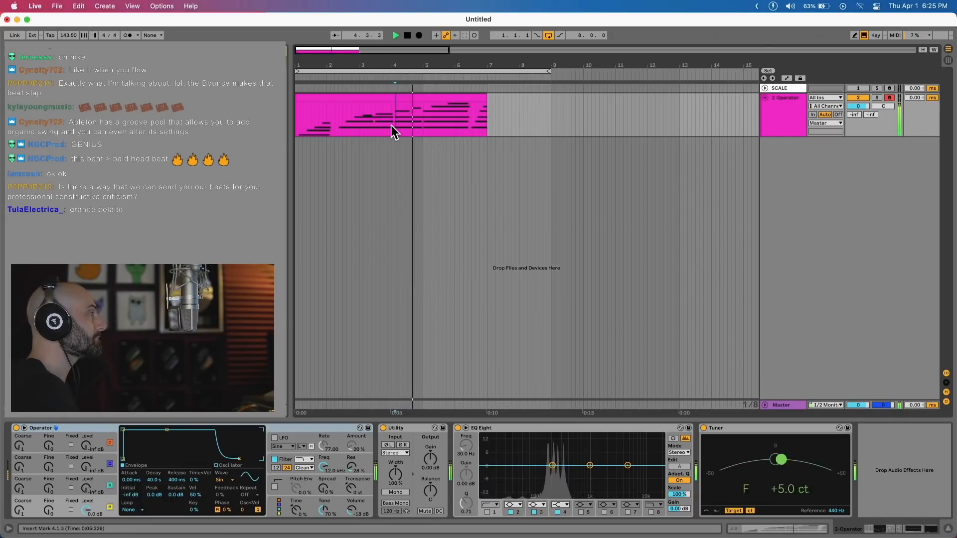
click(424, 125)
key(space)
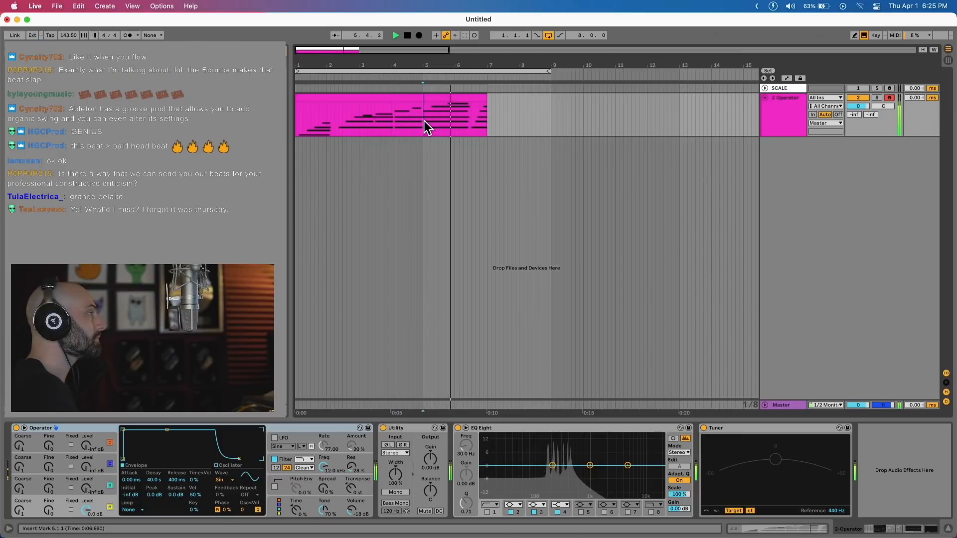
Step: Isolate the chord between 5.1.1 and 6.2.4 at the start of the song and loop it for a length of 1.1.2
drag(424, 120, 468, 119)
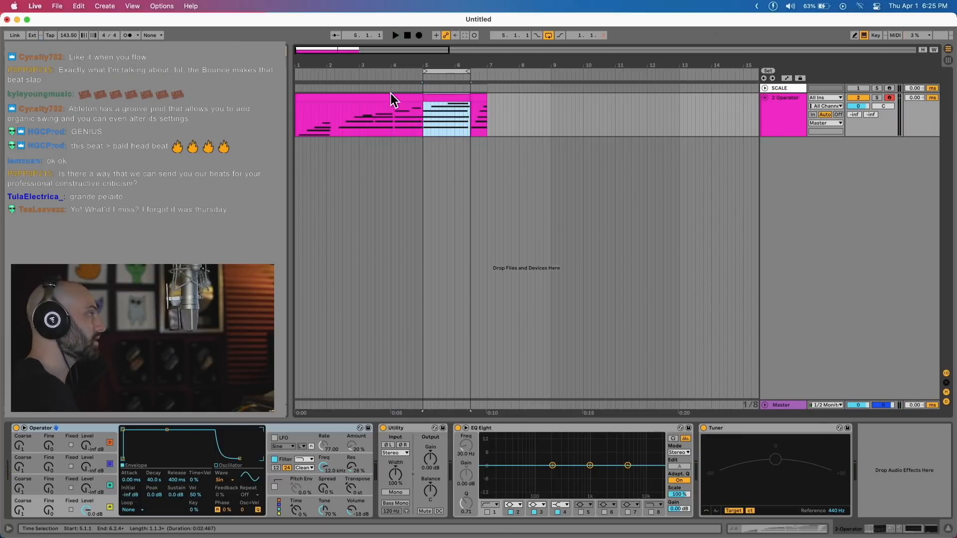
key(space)
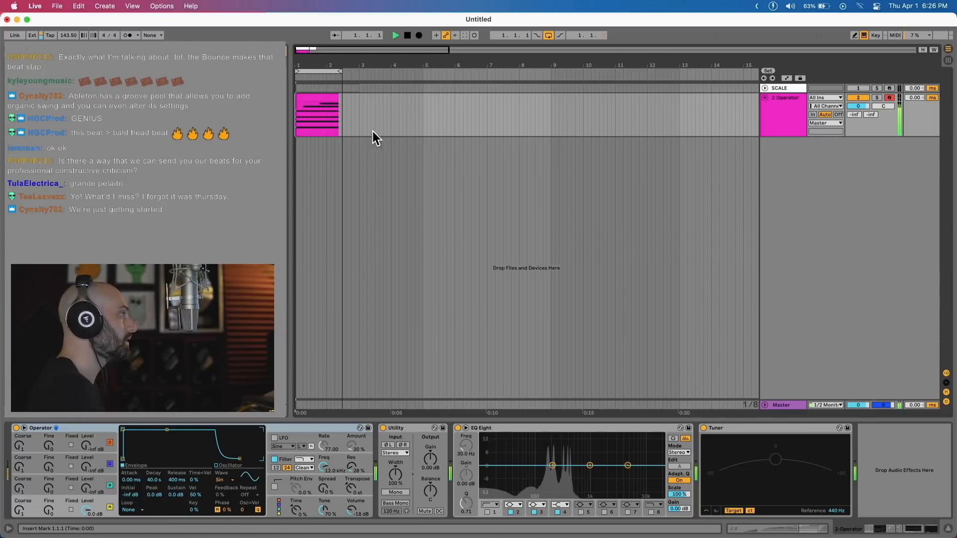
drag(352, 53, 353, 58)
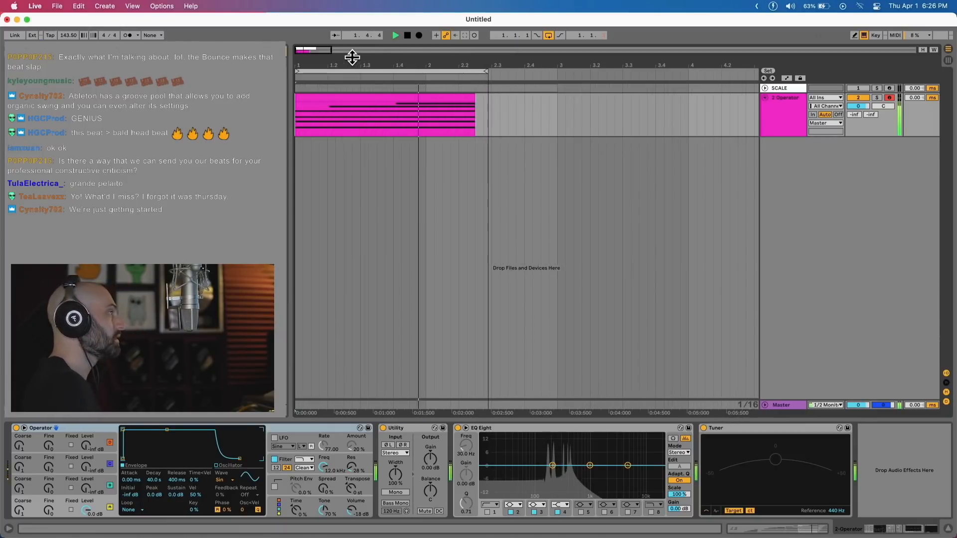
key(space)
click(483, 70)
drag(484, 70, 473, 70)
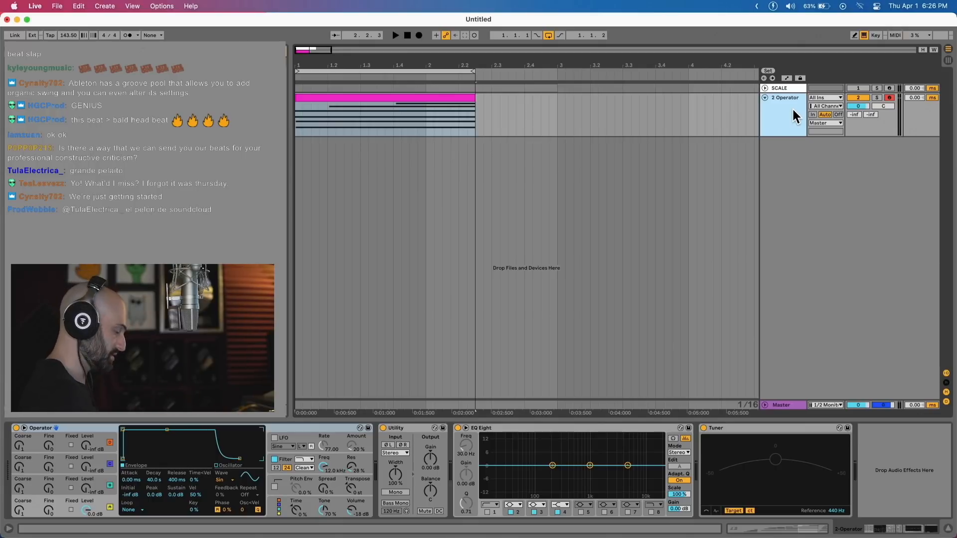
Step: Add an audio track below the Operator track and delete the SCALE track
key(super+t)
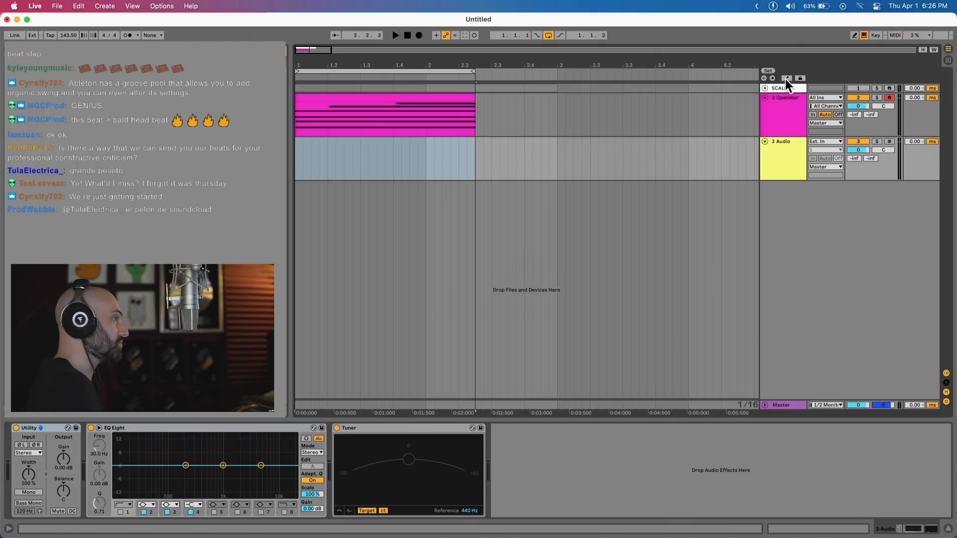
click(787, 88)
key(Delete)
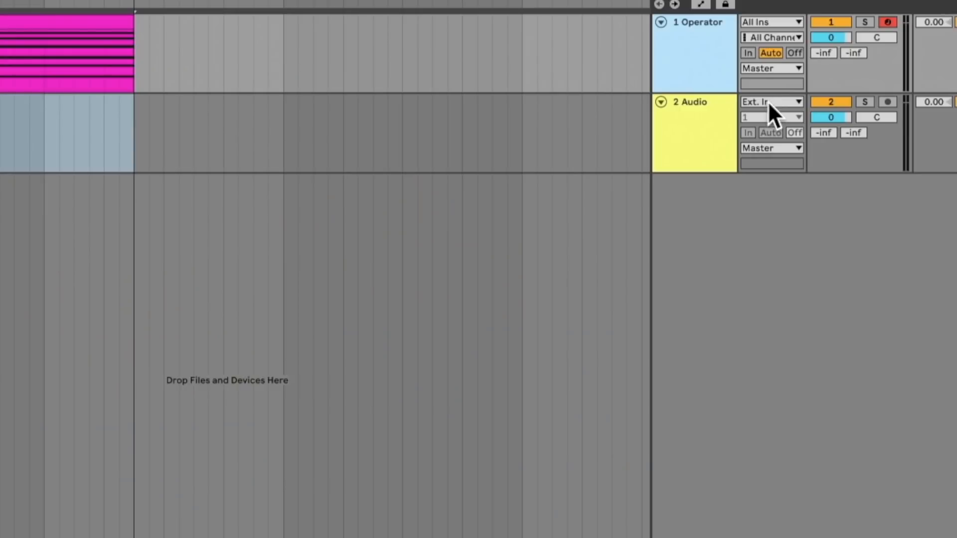
Step: Set the new audio track's input to Resampling and arm it for recording
click(824, 133)
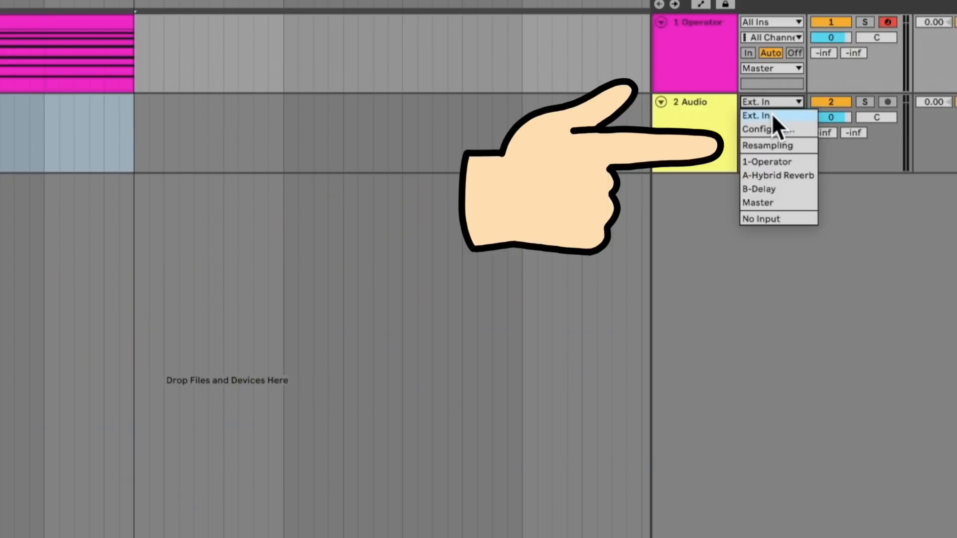
click(780, 144)
click(888, 102)
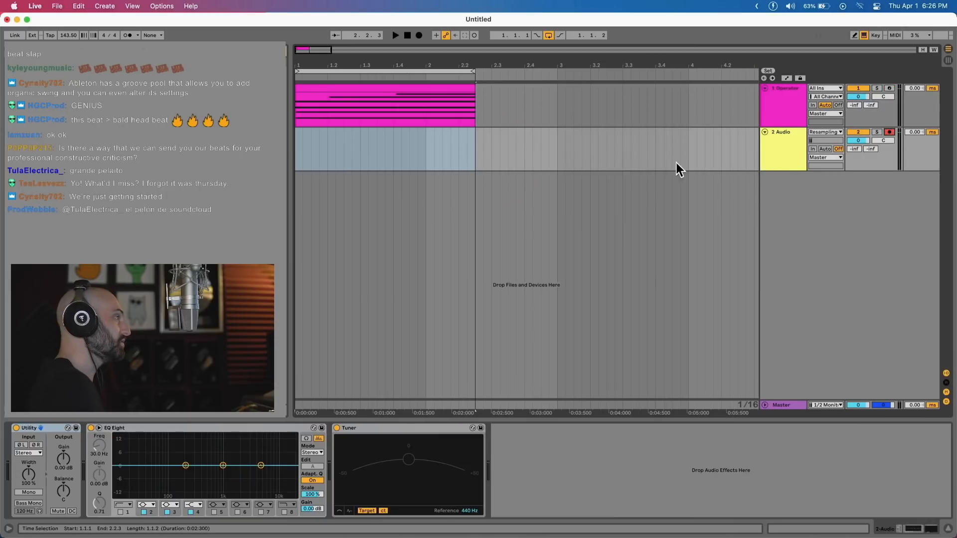
Step: Add a Grain Delay at the end of the Operator track's device chain
click(781, 89)
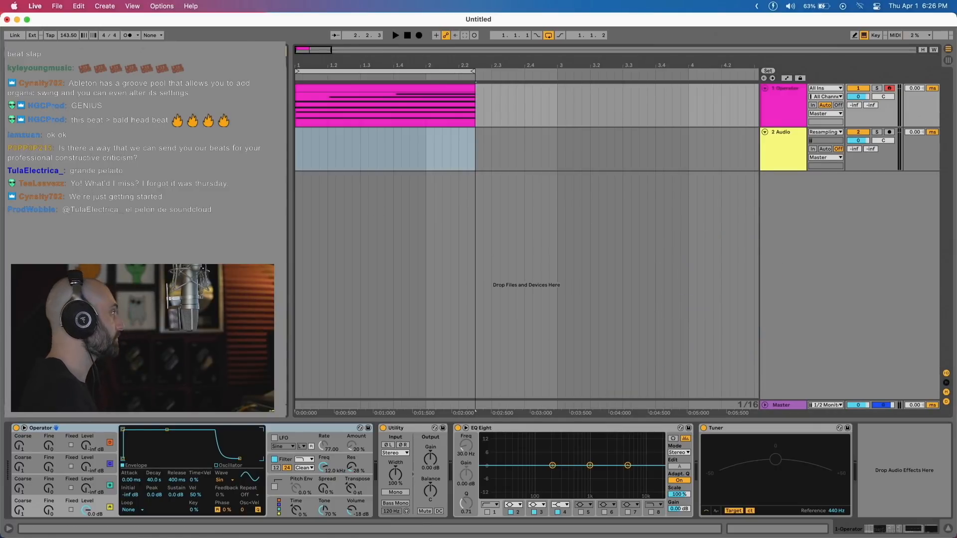
key(Down)
key(Return)
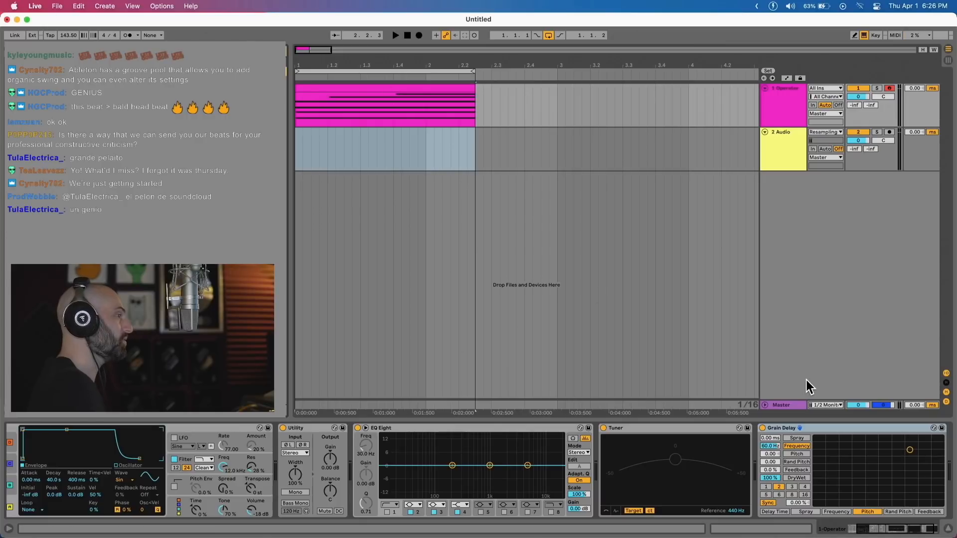
Step: Arm the resampling audio track and start recording the looped chord
click(780, 96)
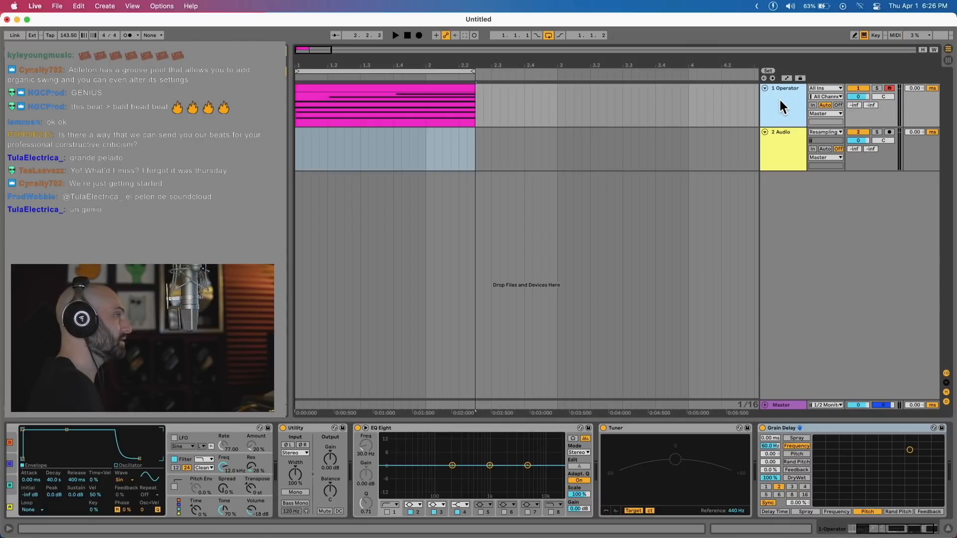
click(781, 134)
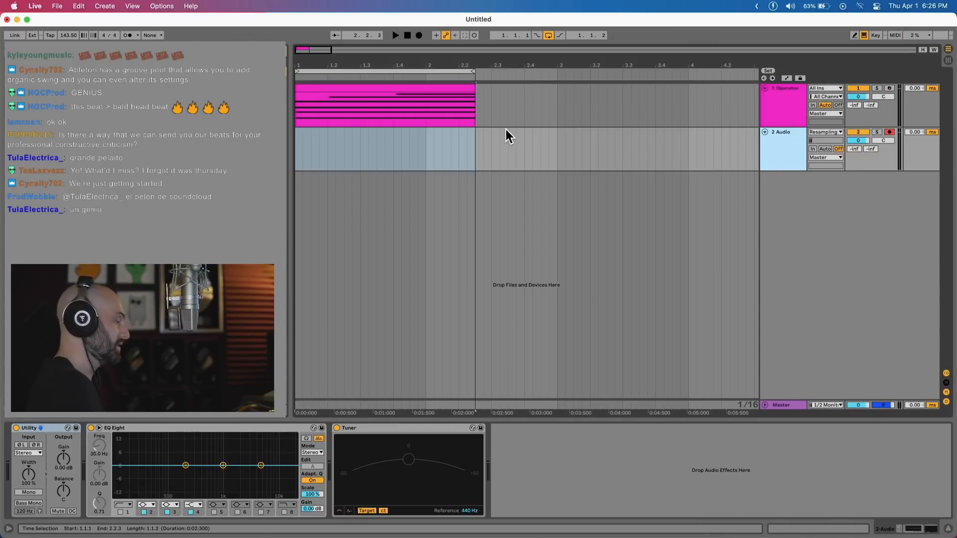
key(F9)
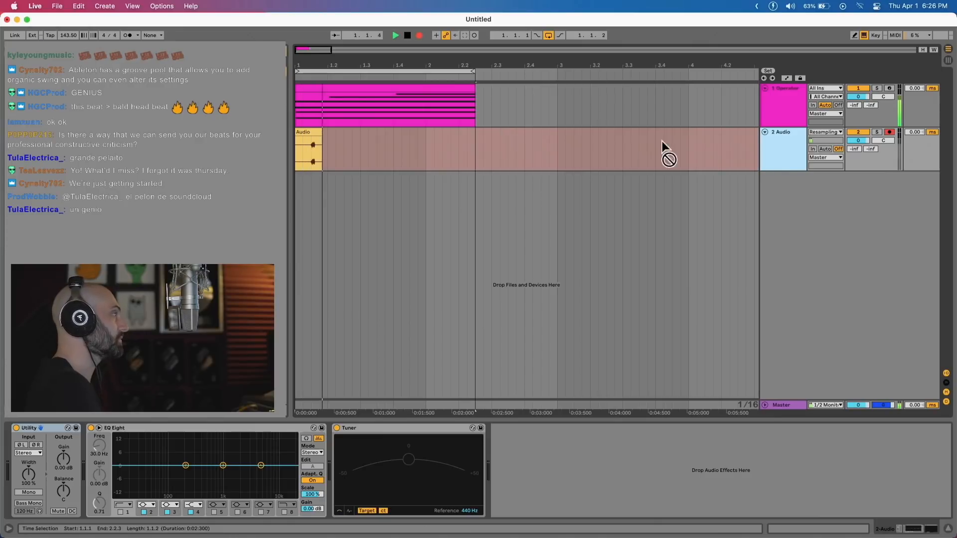
Step: Sweep the Operator track's Grain Delay parameters during the recording, assigning Delay Time to the horizontal axis of its XY pad
click(799, 92)
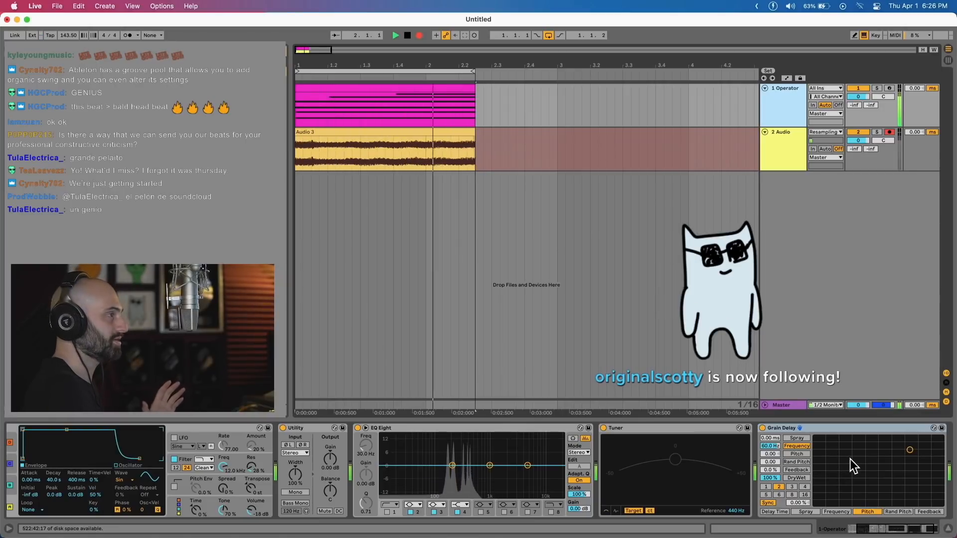
drag(910, 449, 899, 471)
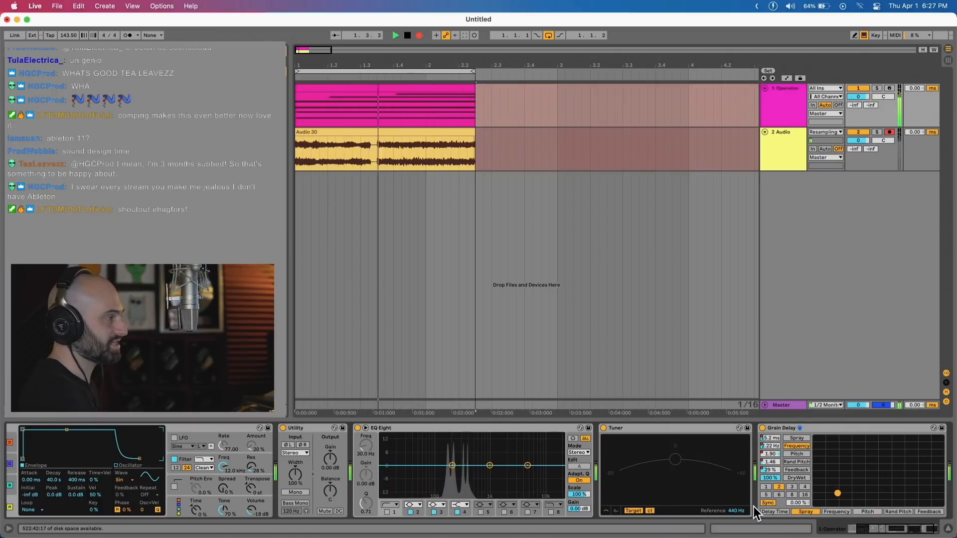
click(775, 512)
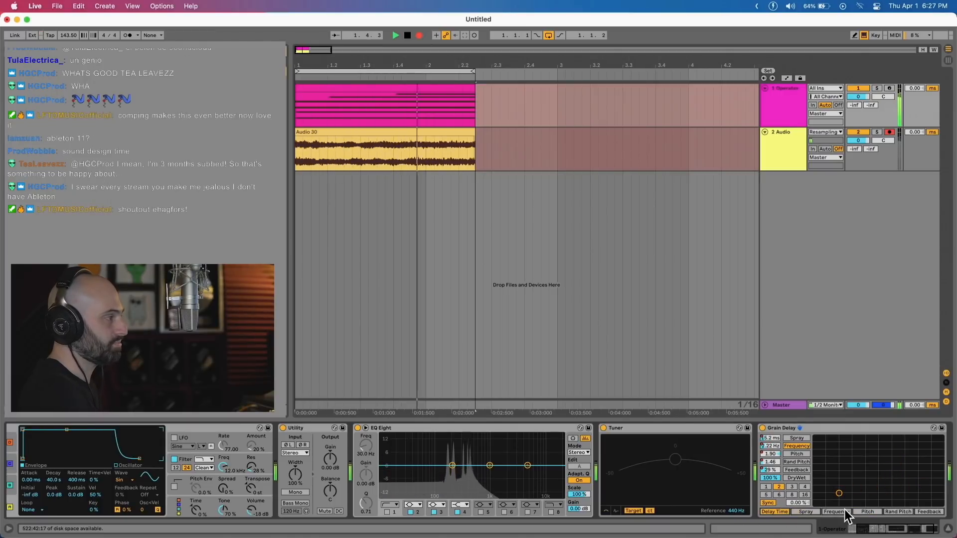
drag(865, 471, 927, 497)
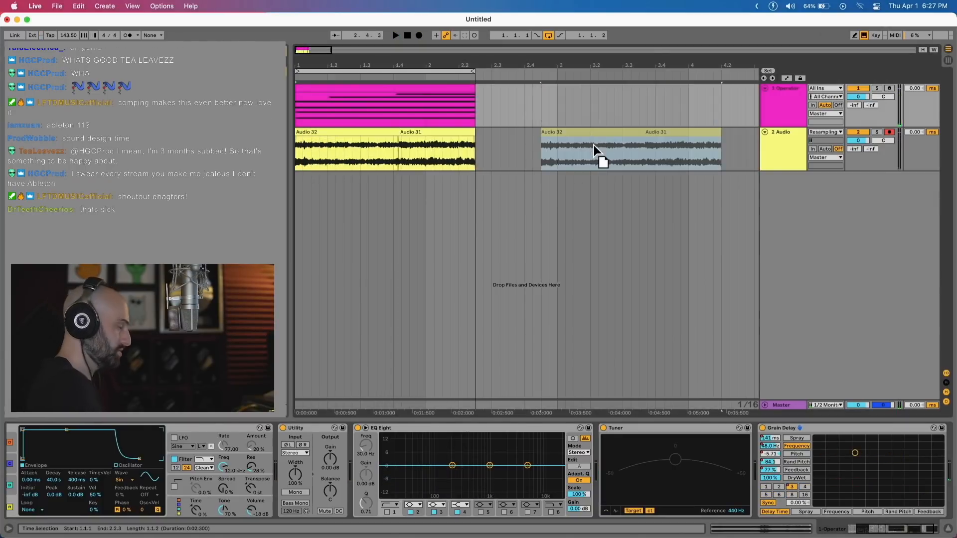
Step: Move the recorded Grain Delay take away from the loop to about bar 14 and extend it to show the long recording
drag(594, 145, 519, 149)
key(minus)
key(minus)
key(minus)
key(minus)
key(minus)
key(minus)
key(minus)
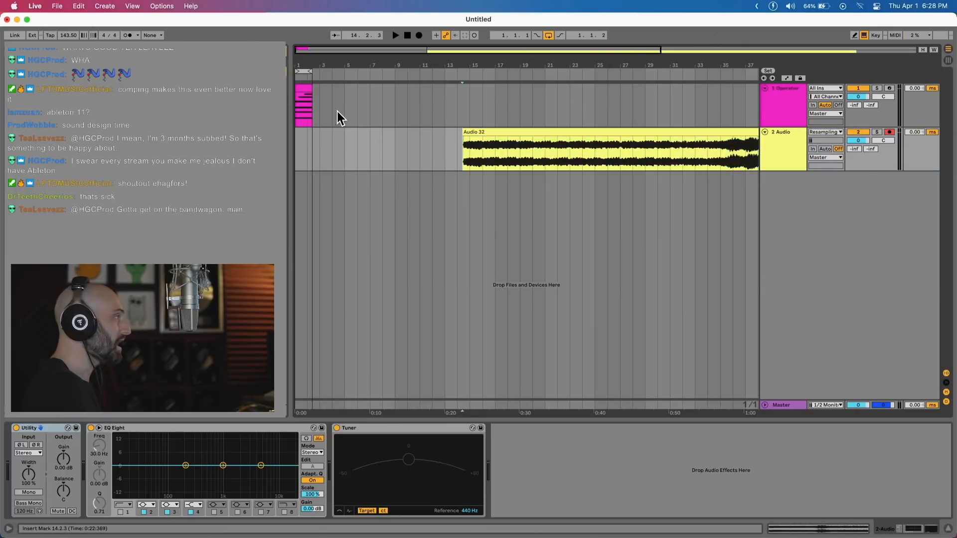
Step: Replace the Grain Delay on the Operator track with Echo and set its Dry/Wet to 100%
click(337, 112)
click(789, 426)
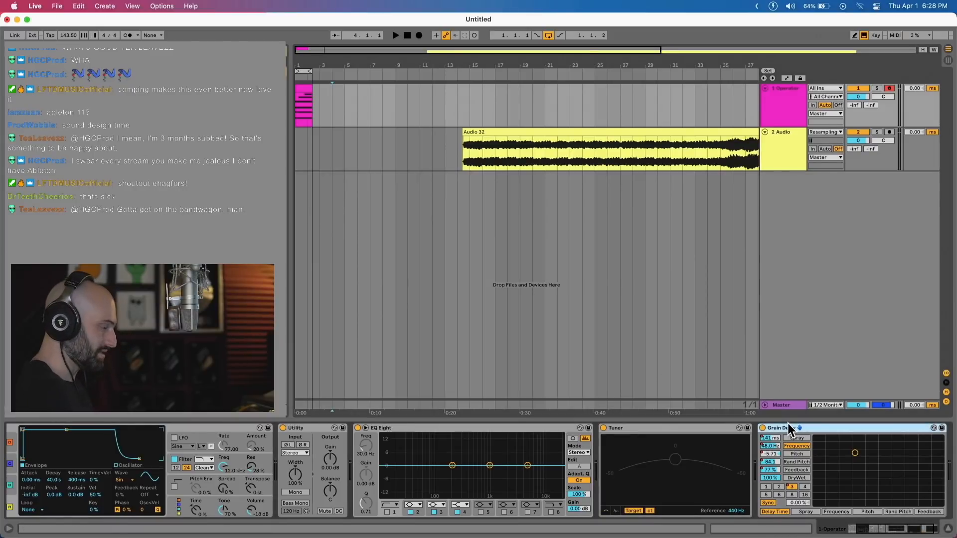
key(Delete)
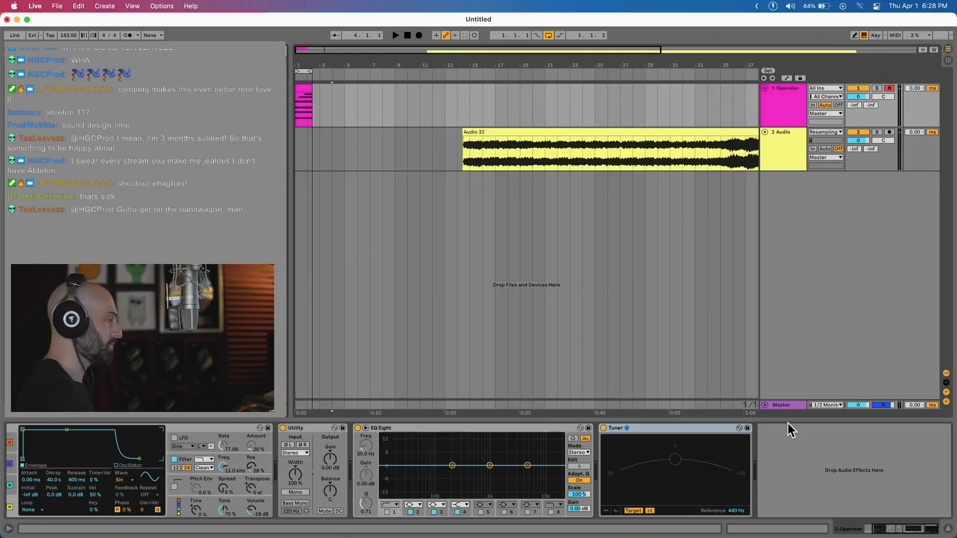
key(Return)
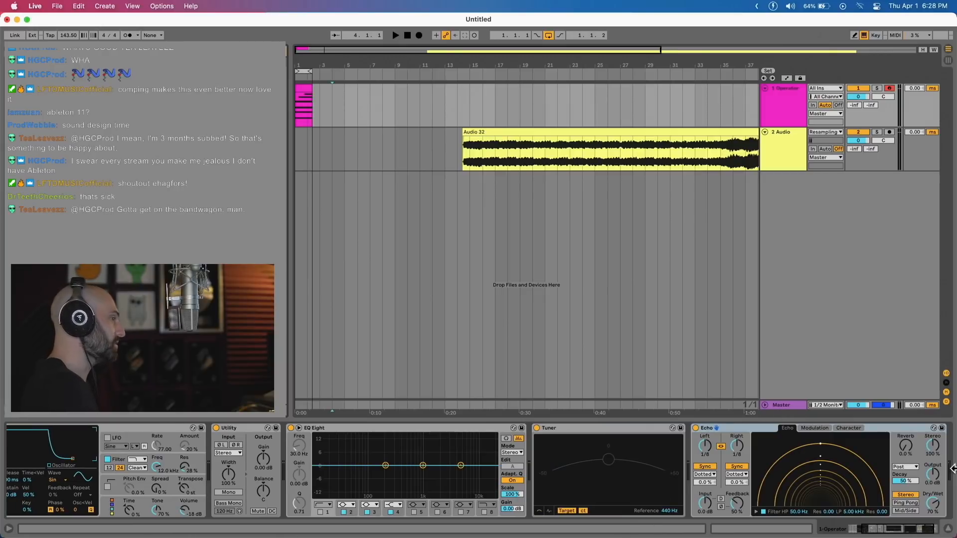
drag(934, 502, 934, 464)
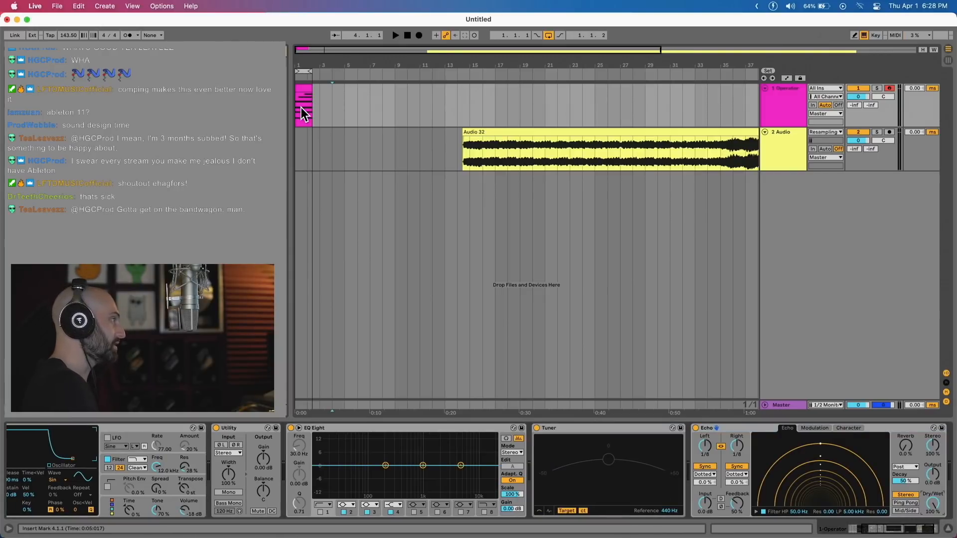
Step: Audition the chord through Echo and start recording it onto the armed audio track
click(299, 108)
key(space)
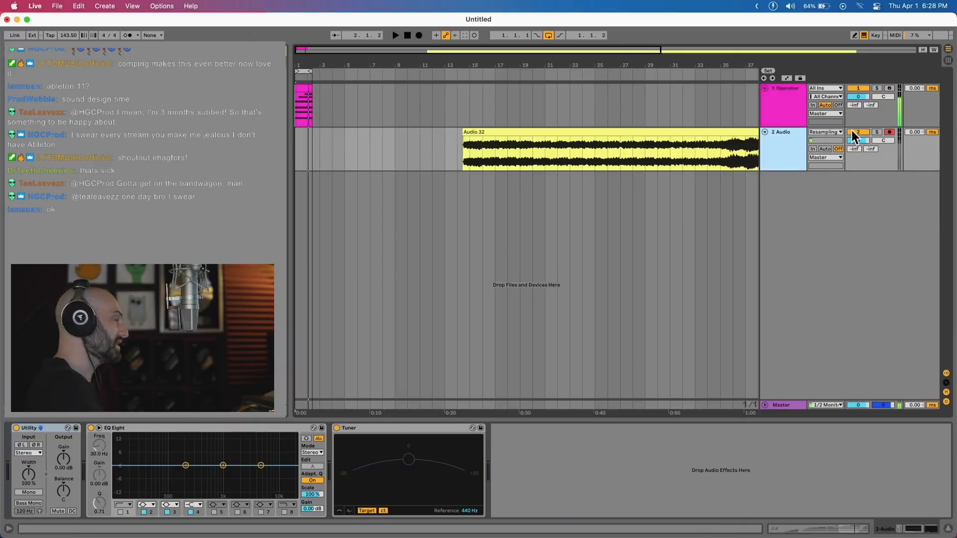
key(F9)
Step: Vary Echo's linked delay times through 1/16 and 1/32 and adjust its feedback while recording
click(786, 102)
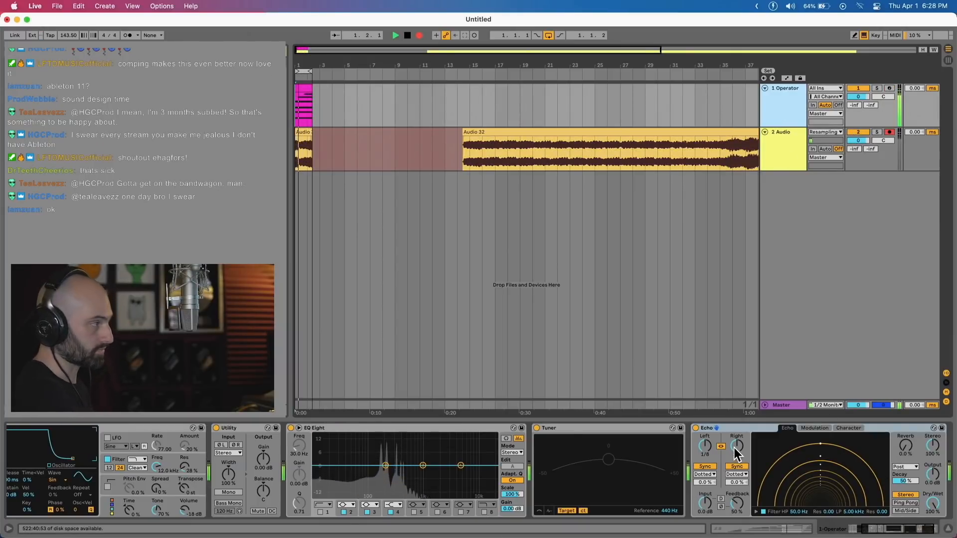
mouse_move(737, 447)
mouse_down()
mouse_move(736, 435)
mouse_move(736, 457)
mouse_up()
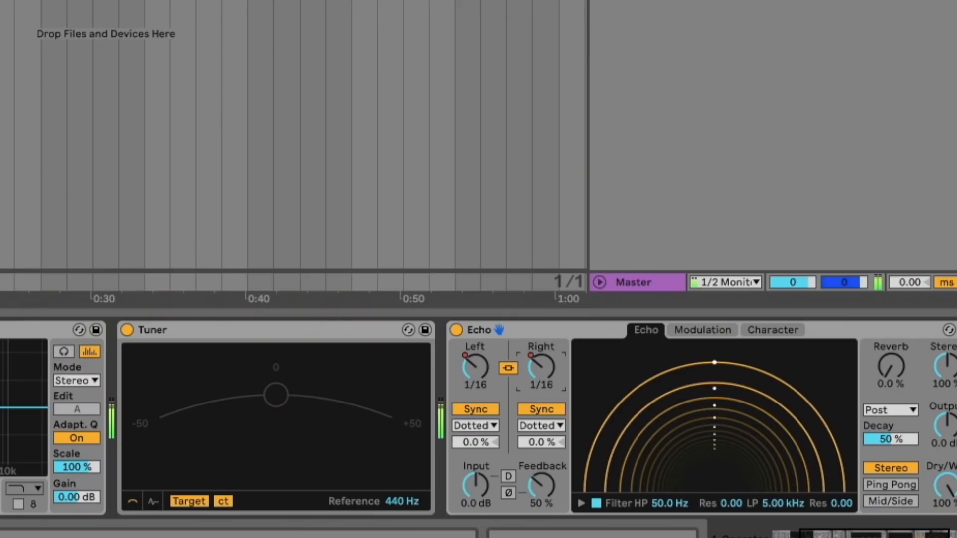
mouse_move(541, 368)
mouse_down()
mouse_move(541, 379)
mouse_move(541, 319)
mouse_move(541, 369)
mouse_move(541, 329)
mouse_move(541, 357)
mouse_up()
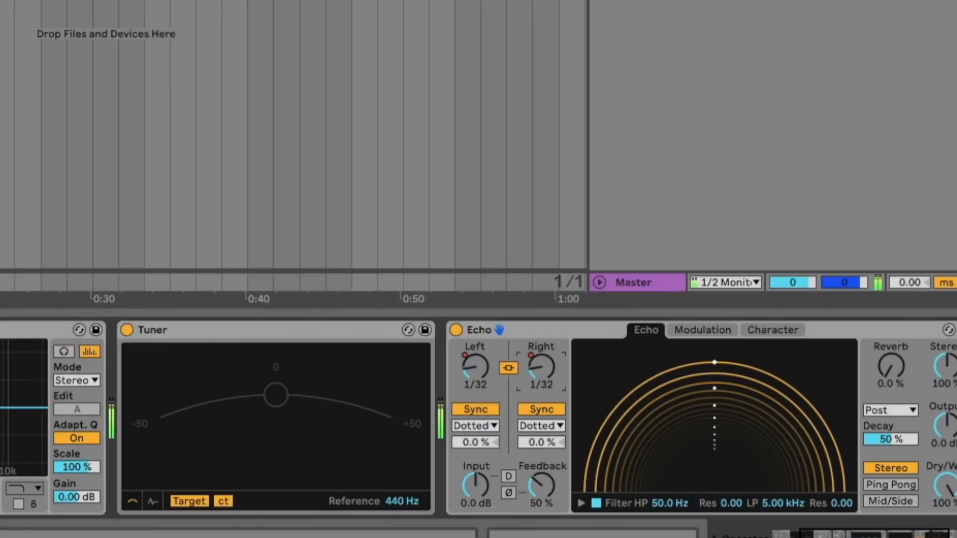
drag(550, 489, 550, 468)
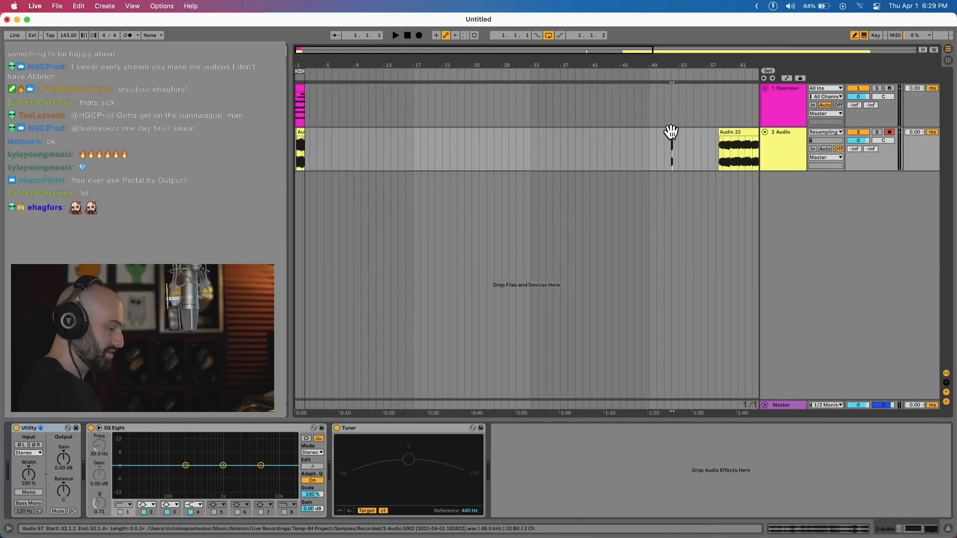
Step: Extend the Echo take Audio 57 back to about bar 19 and delete the leftover short clip at the song's start
scroll(671, 133, up, 5)
drag(671, 134, 295, 131)
key(minus)
key(minus)
key(minus)
key(minus)
click(297, 145)
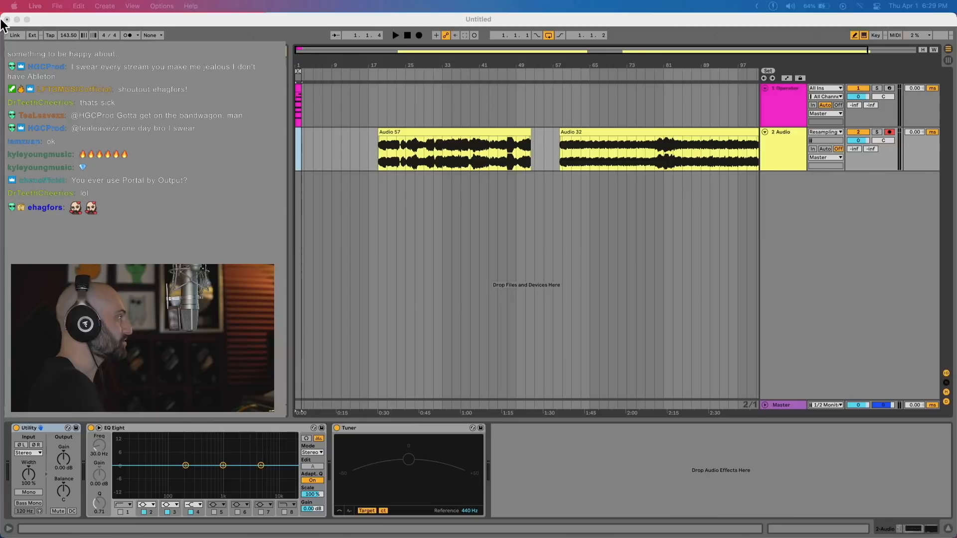
Step: Load Spectral Resonator and move it from the audio track to the Operator track in place of Echo
key(super+Tab)
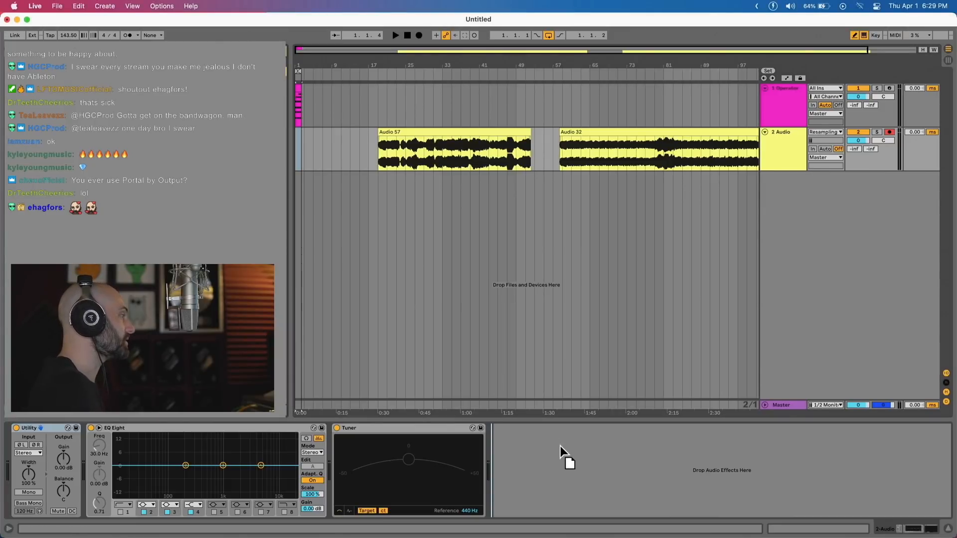
drag(561, 451, 561, 451)
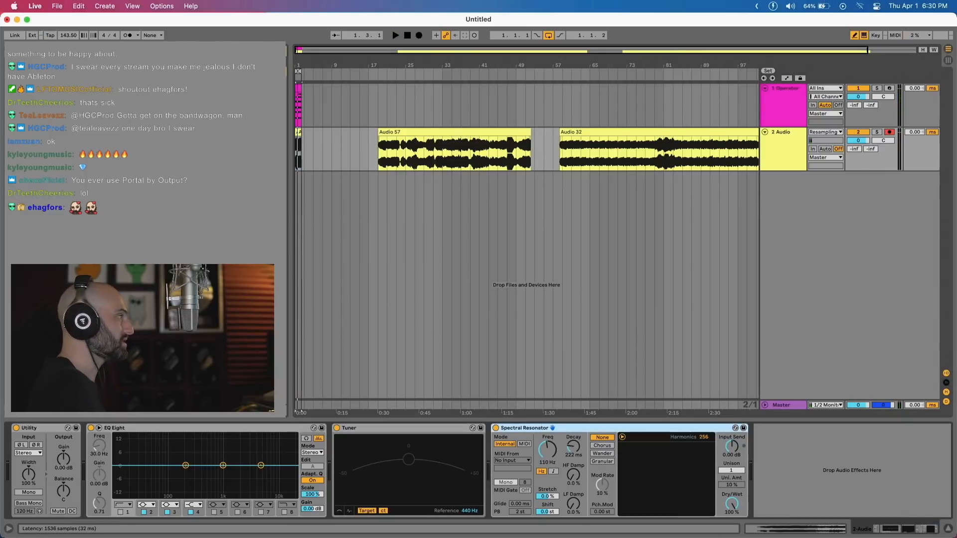
drag(298, 111, 300, 111)
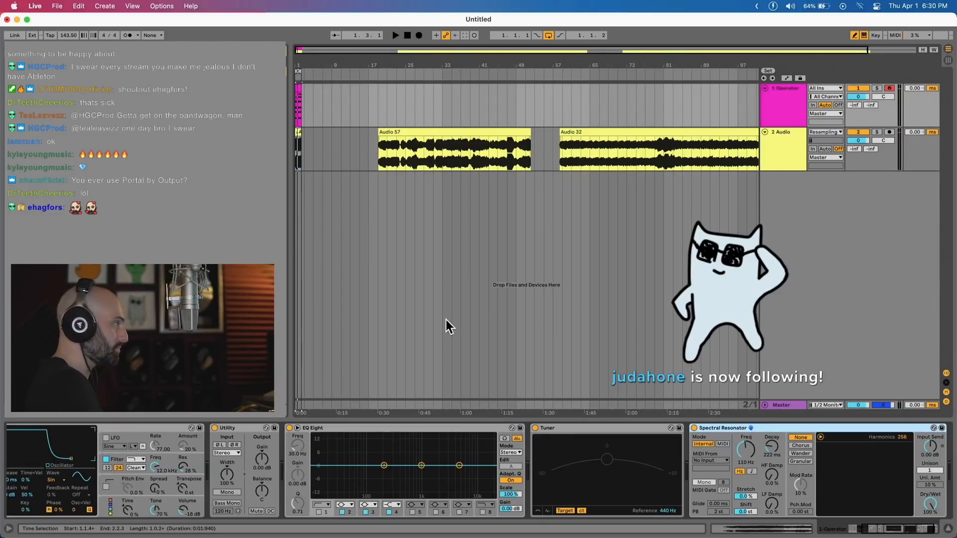
Step: Delete the short audio clip at the song's start and record a new resampled take of the chord
drag(314, 157, 303, 156)
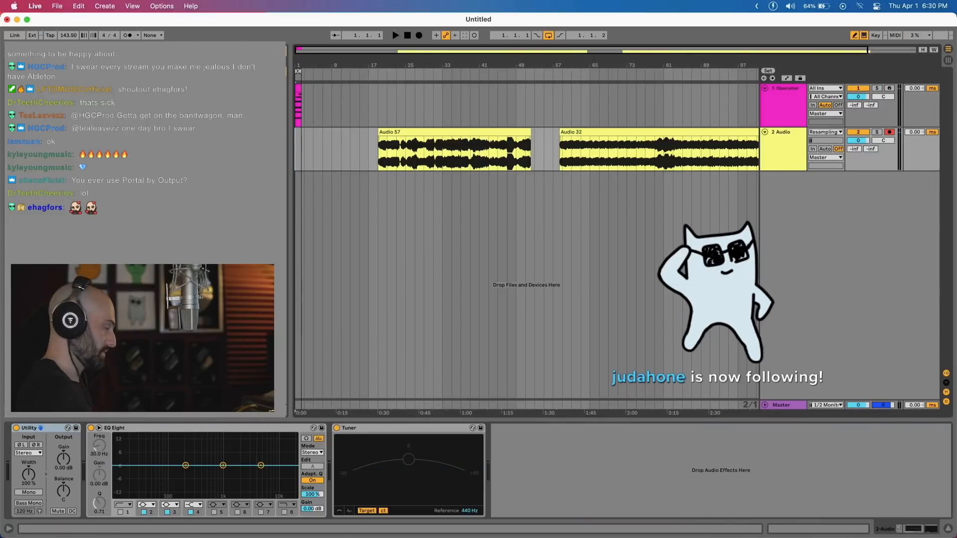
key(F9)
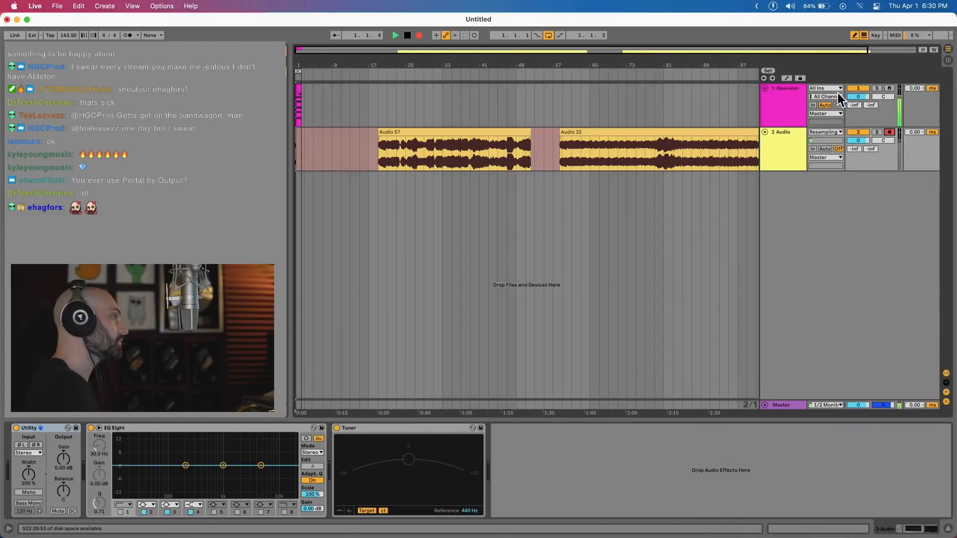
Step: Set Spectral Resonator on the Operator track to Granular modulation, with decay about 853 ms and HF damping about 26%
click(803, 109)
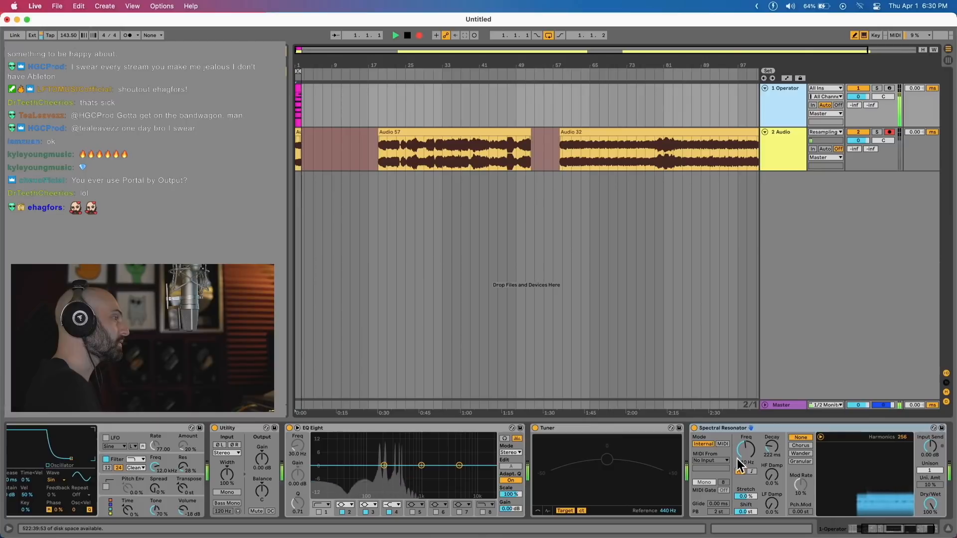
click(800, 462)
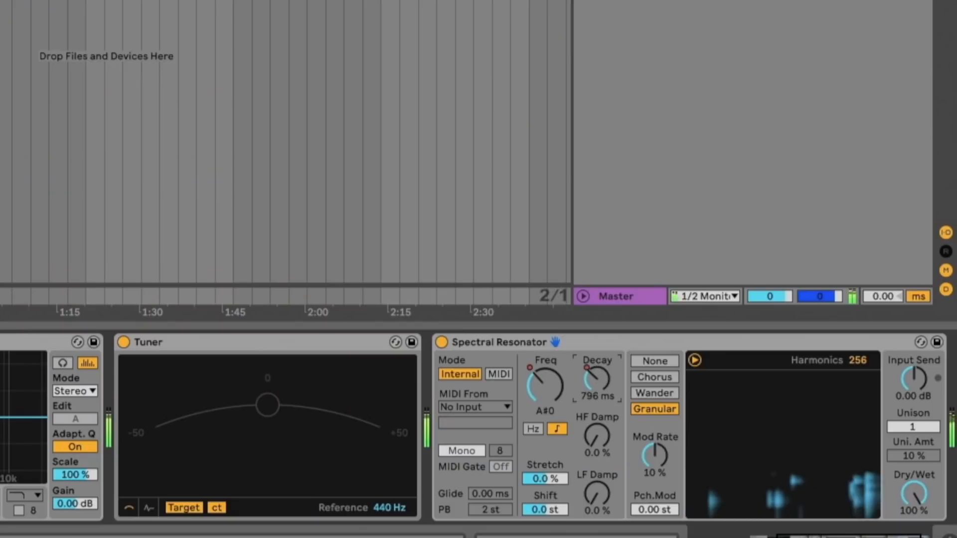
drag(597, 381, 597, 378)
drag(598, 437, 597, 412)
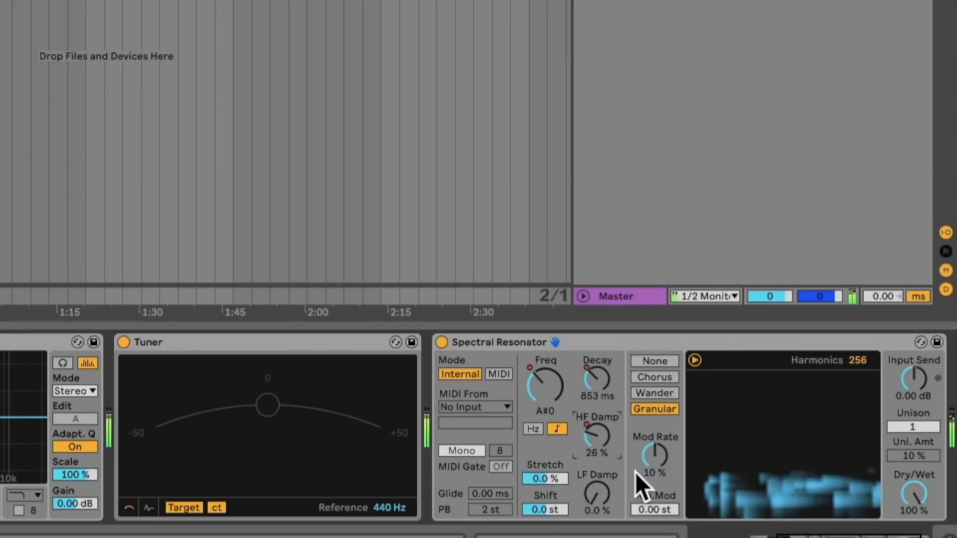
Step: Vary Spectral Resonator's modulation rate, damping and frequency while recording, bringing decay to about 974 ms and shift to about 10.5 st
drag(654, 456, 655, 441)
drag(605, 488, 654, 480)
drag(552, 396, 552, 413)
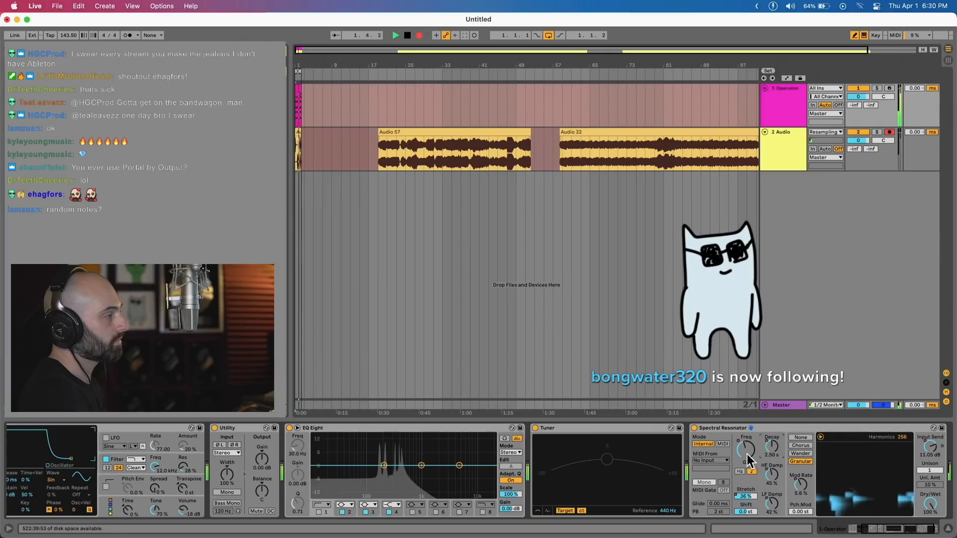
drag(772, 477, 771, 467)
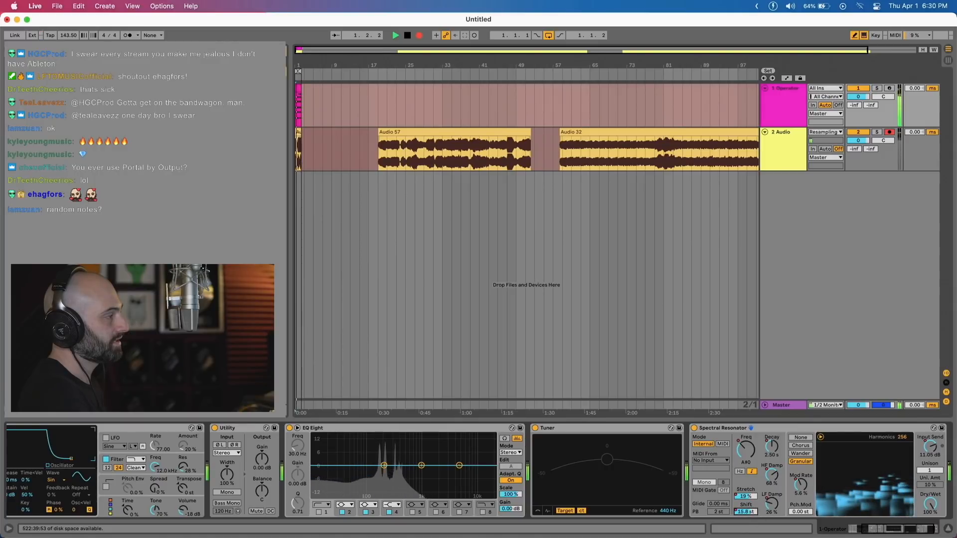
drag(746, 443, 772, 457)
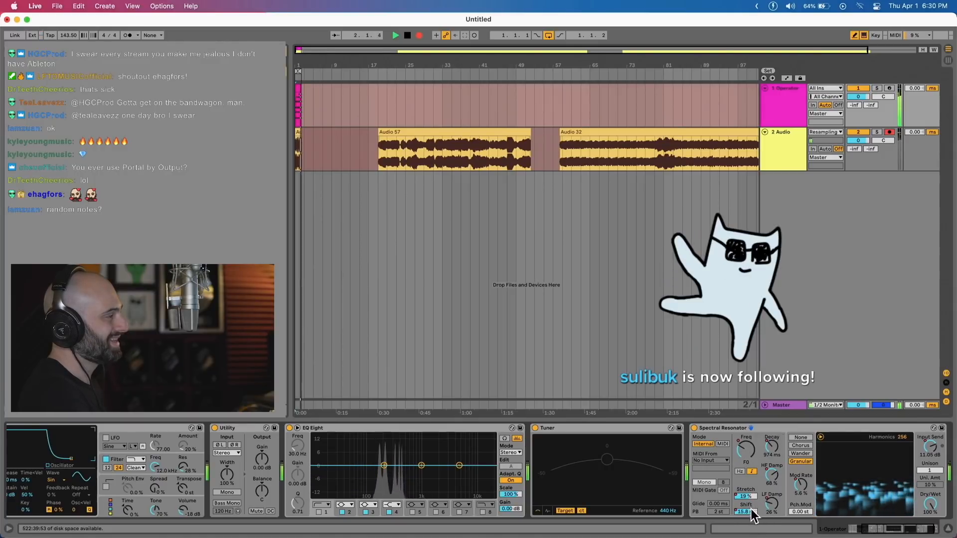
drag(752, 514, 751, 521)
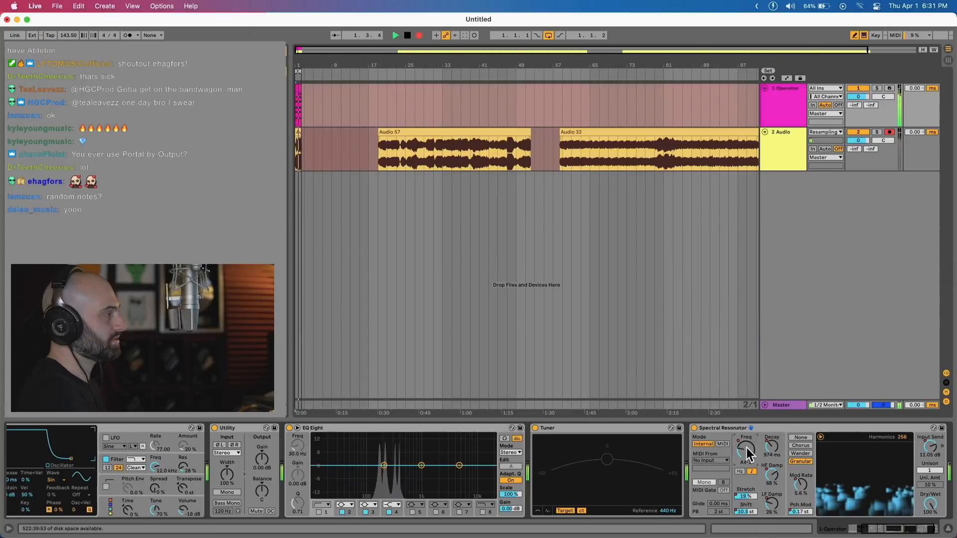
Step: Compare the sound with Spectral Resonator off and on, raise its decay to about 1.41 s, and stop recording
click(694, 428)
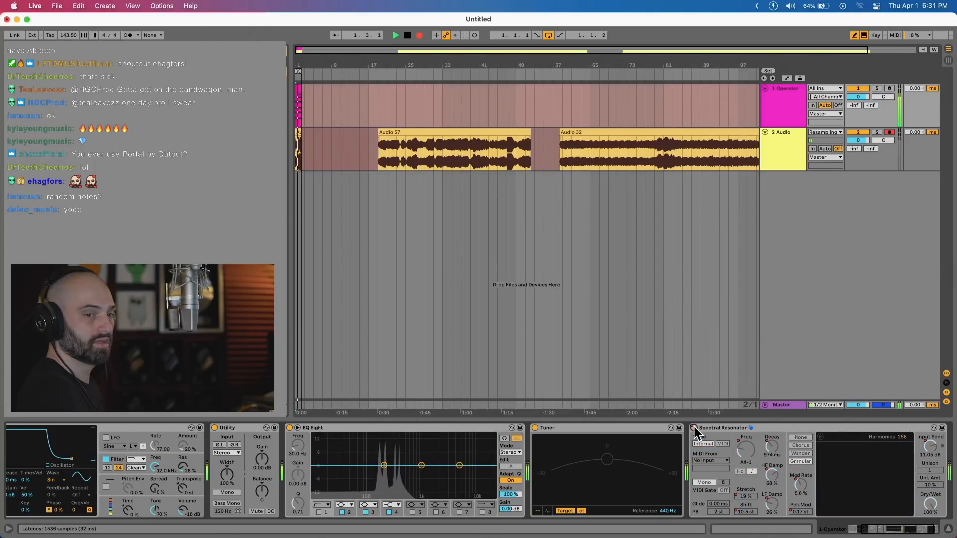
click(694, 429)
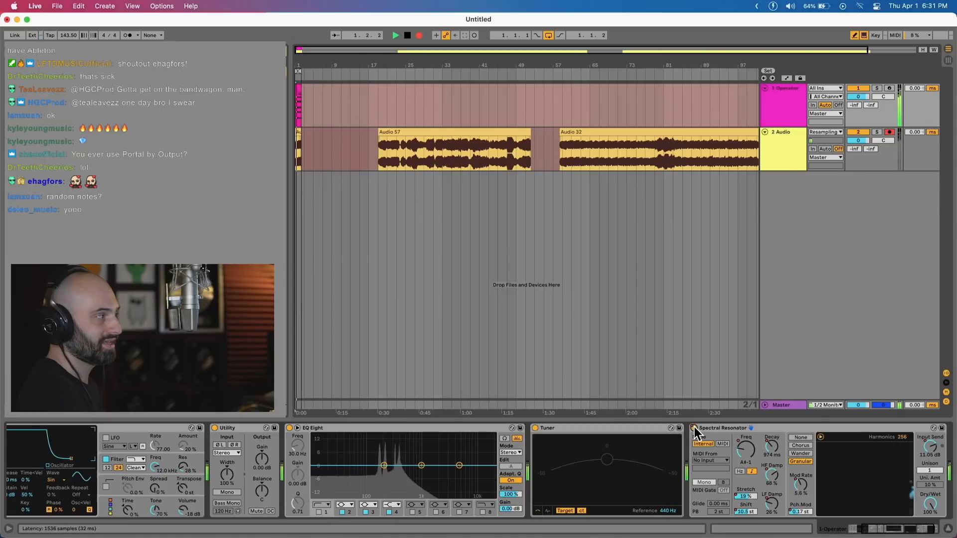
drag(801, 483, 771, 443)
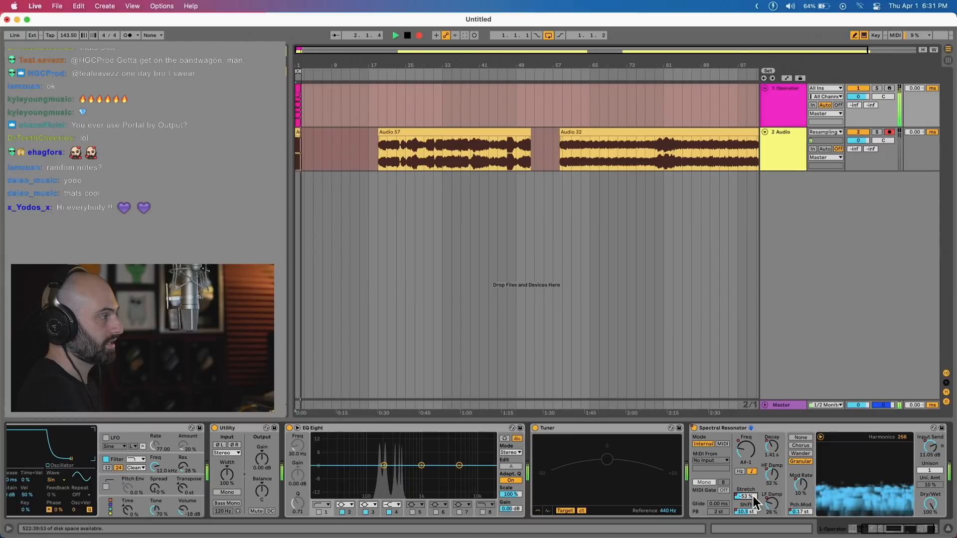
key(space)
Step: Move the clips Audio 57 and Audio 32 together to a later position starting at bar 103
click(468, 190)
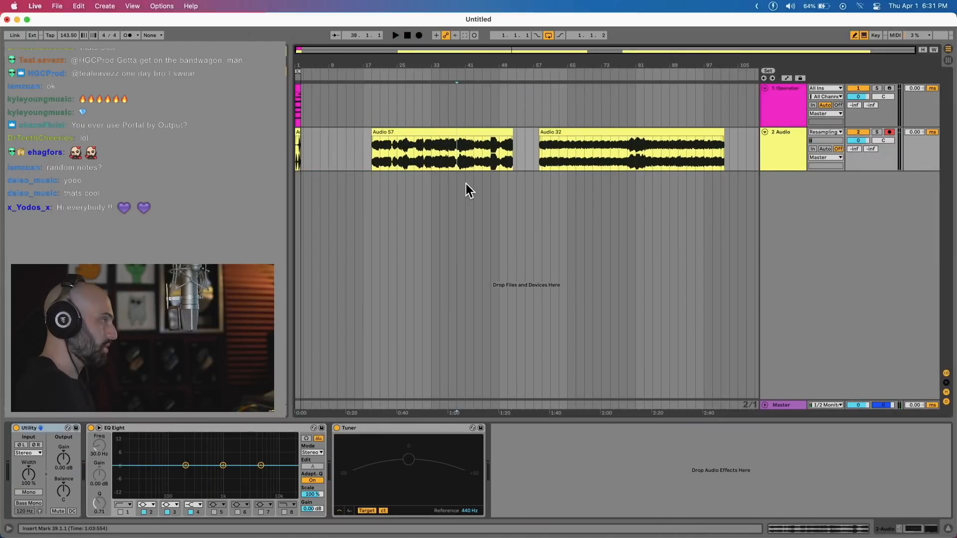
click(447, 133)
shift+click(552, 133)
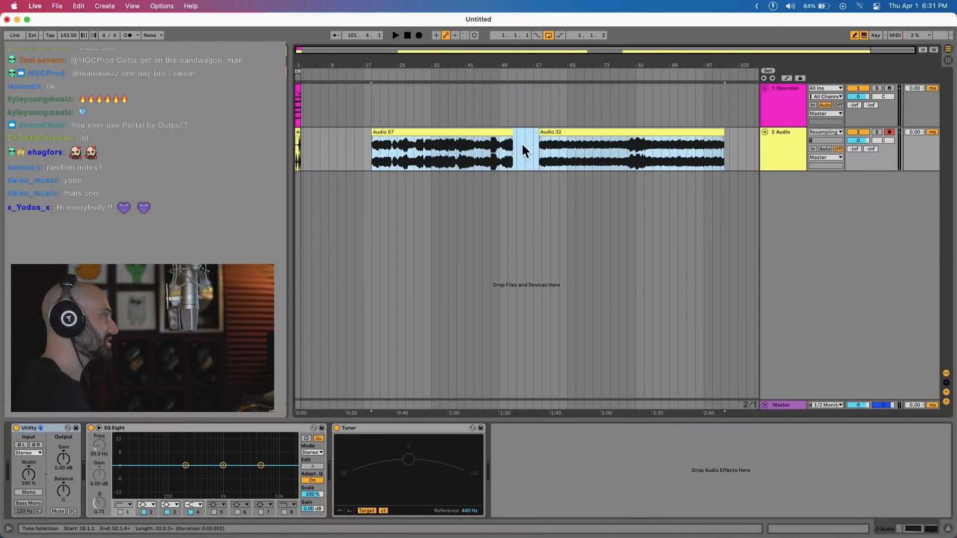
drag(416, 131, 762, 154)
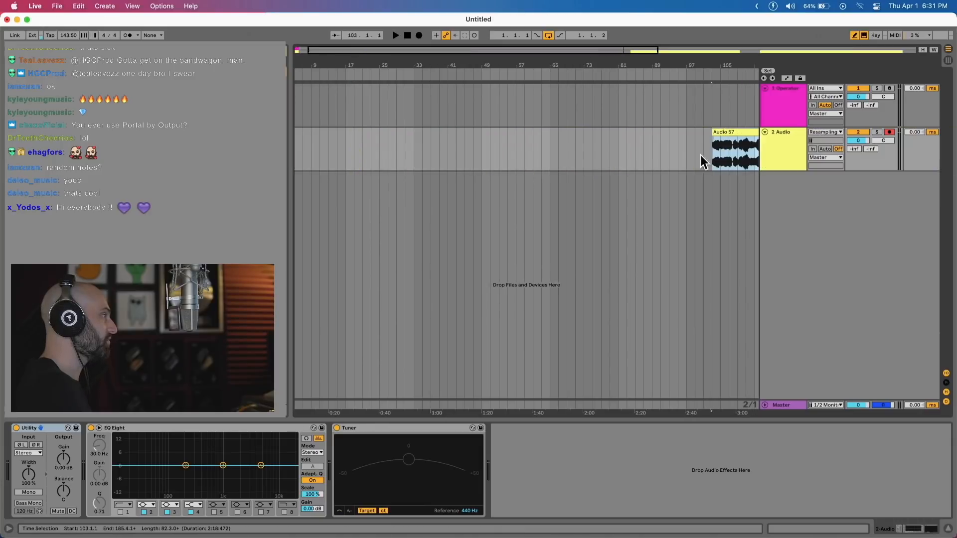
Step: Move the new Spectral Resonator take from the song's start to about bar 54 on the same track
scroll(408, 218, left, 2)
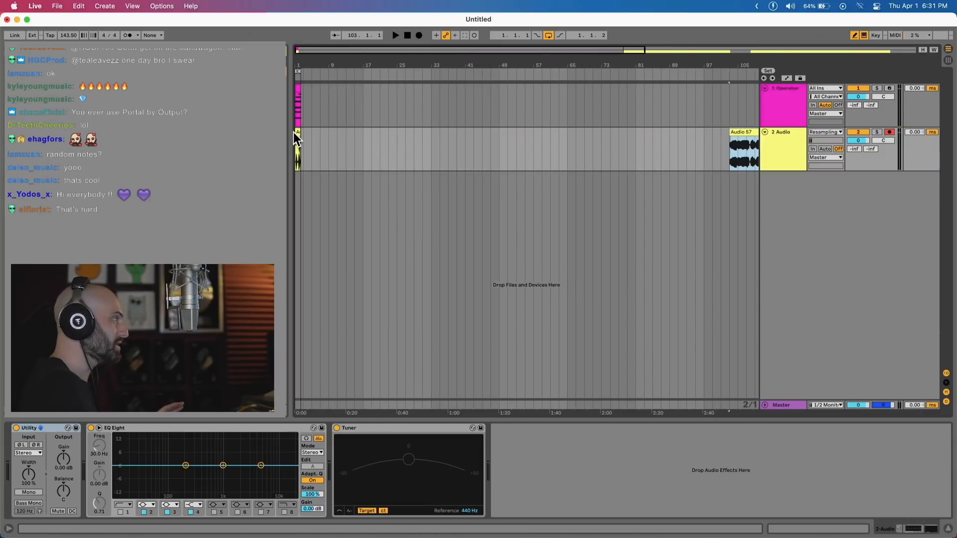
drag(294, 133, 518, 153)
drag(692, 152, 686, 130)
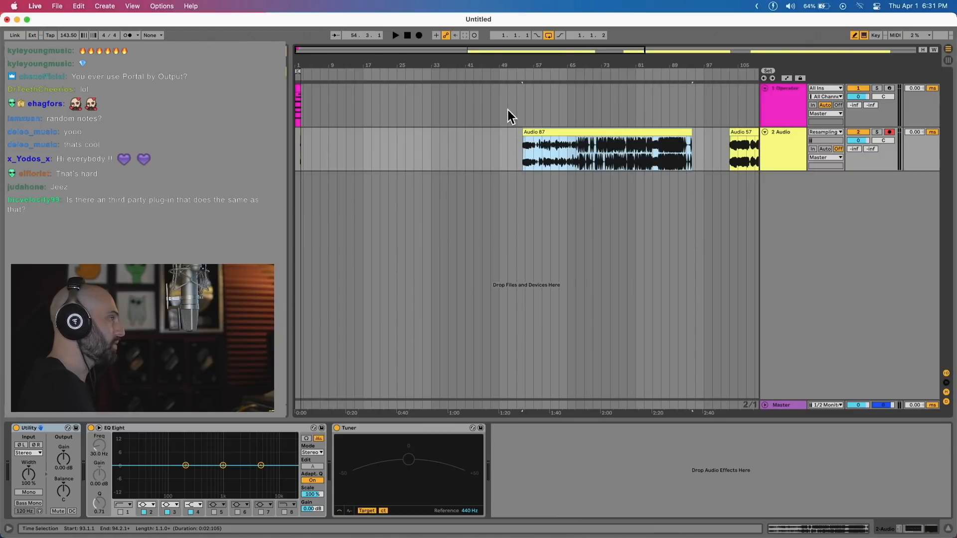
Step: Insert a new audio track below the resampling track
scroll(585, 182, right, 7)
scroll(585, 183, down, 5)
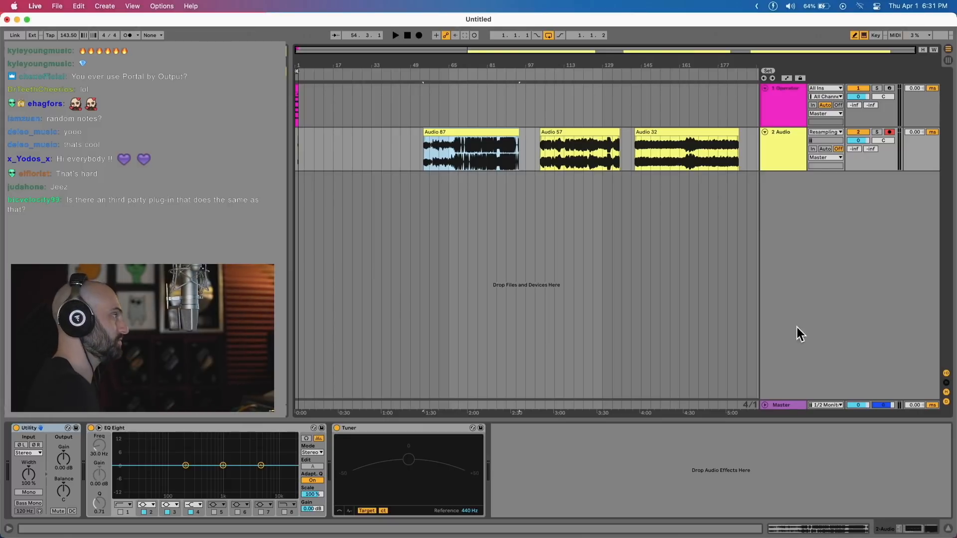
click(779, 149)
key(super+t)
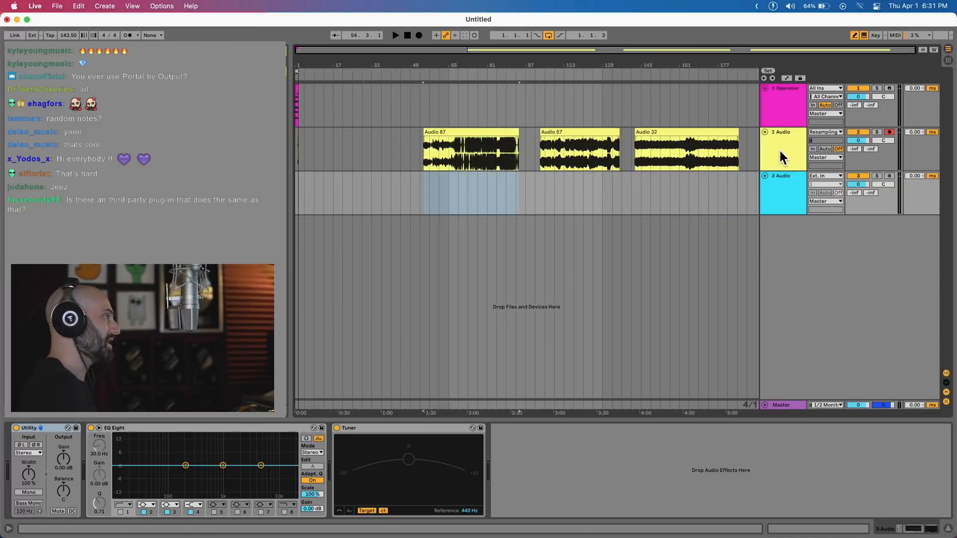
Step: Audition the Audio 87 take and copy its section from 61.1.4 to 62.1.3
click(420, 156)
scroll(414, 159, up, 4)
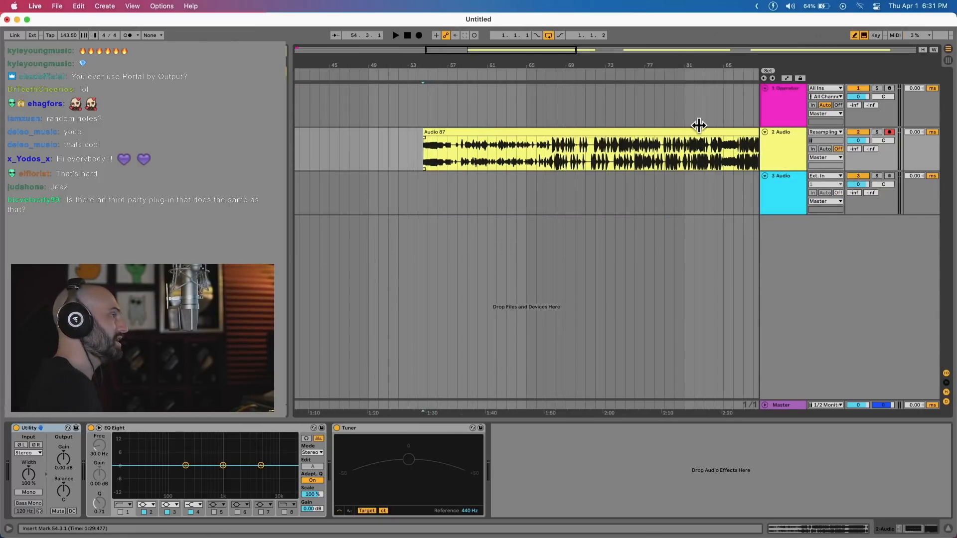
click(426, 156)
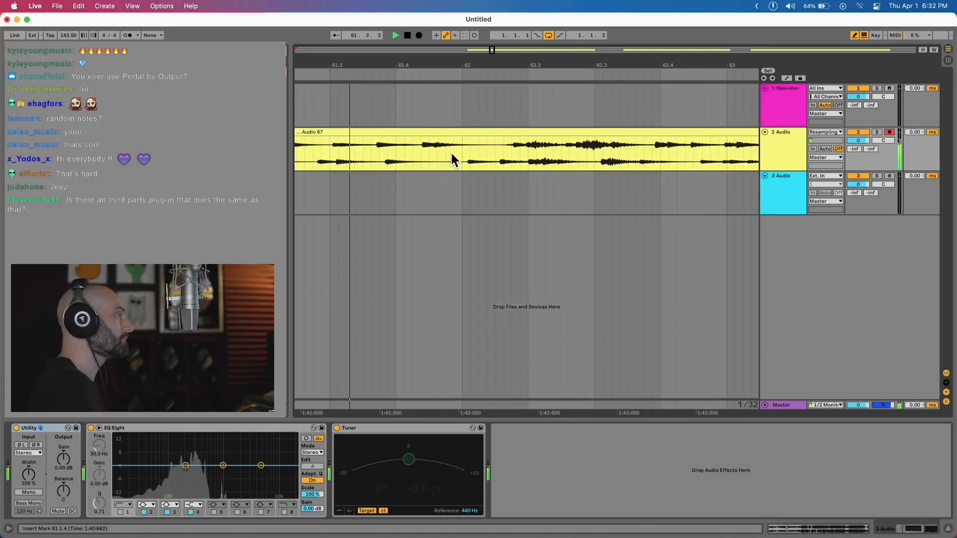
shift+click(503, 146)
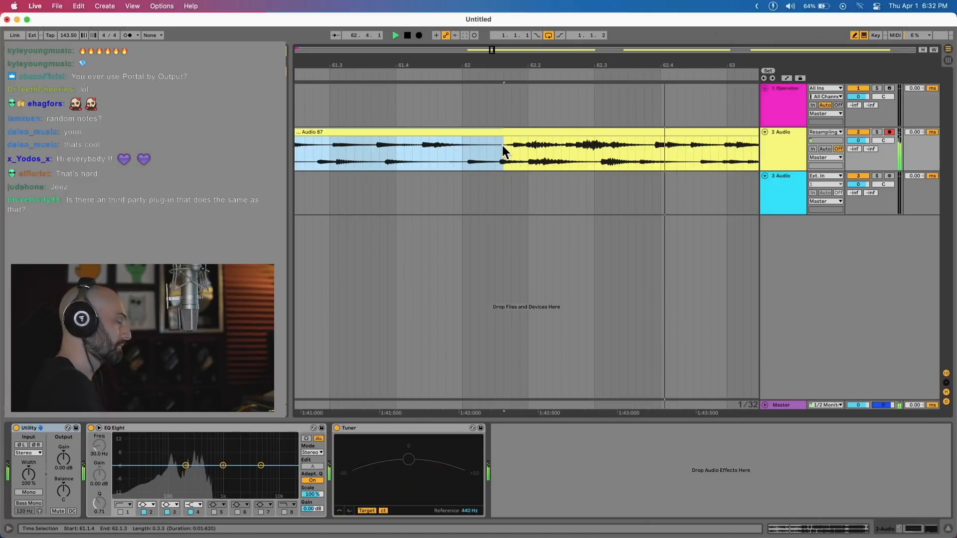
key(space)
key(minus)
key(minus)
key(minus)
key(minus)
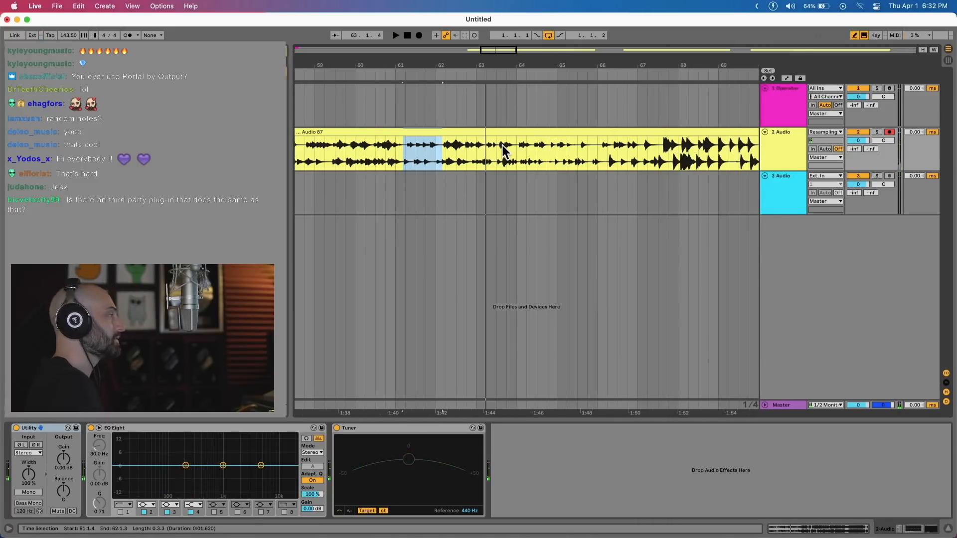
Step: Paste the copied section onto the new audio track at 48.4.1 and play it in a loop
scroll(501, 145, left, 10)
click(367, 187)
key(super+v)
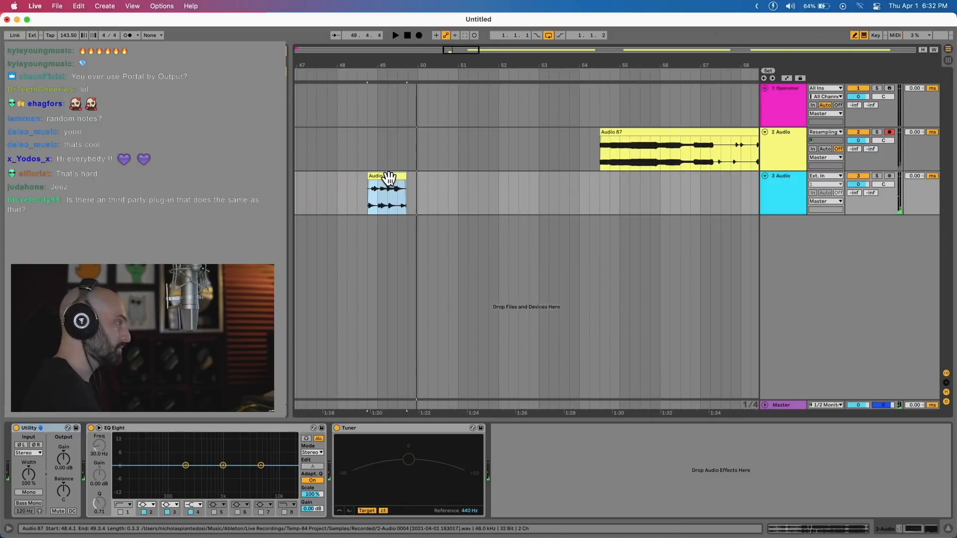
key(super+l)
key(space)
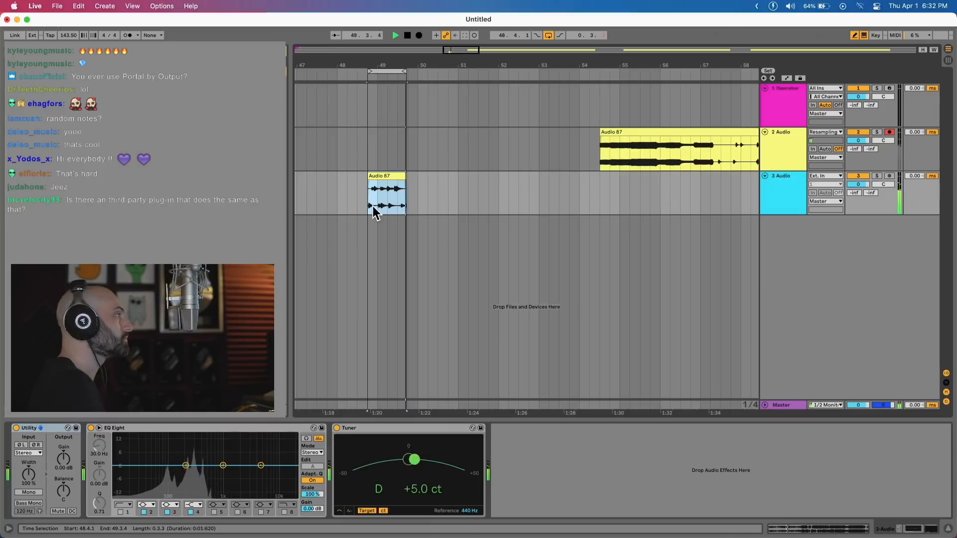
Step: Add a Glue Compressor with threshold -28.6 dB and makeup 18.7 dB, followed by a Gate with threshold -7.33 dB
key(Return)
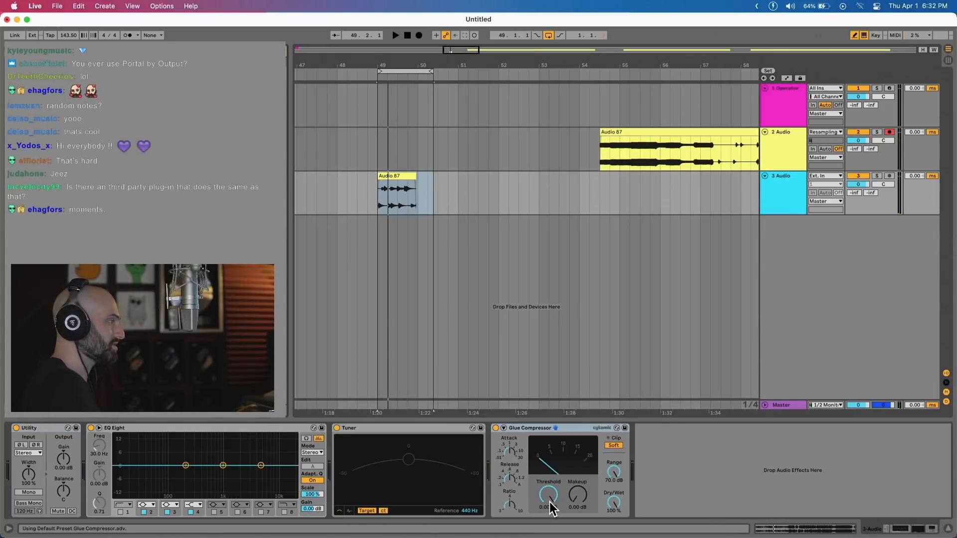
drag(548, 498, 548, 528)
key(space)
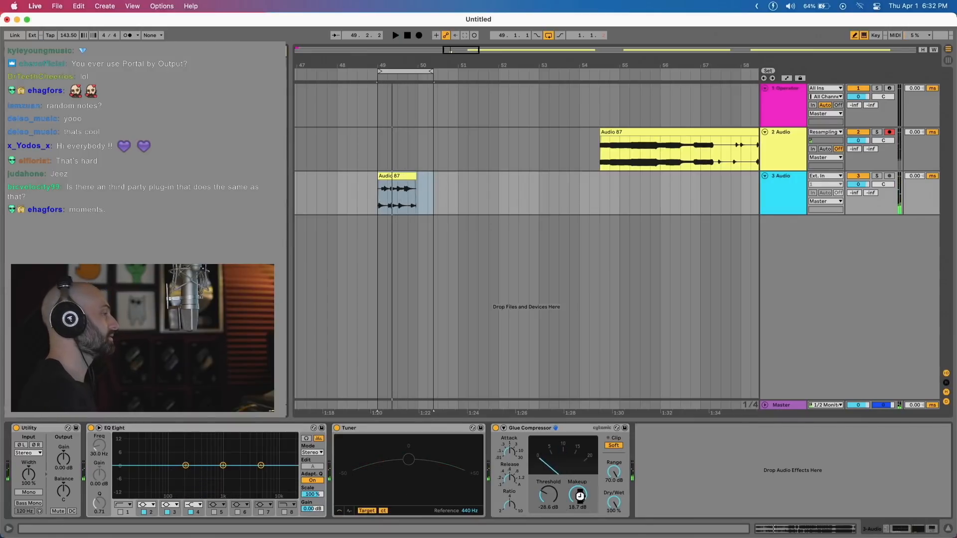
key(space)
drag(651, 448, 651, 435)
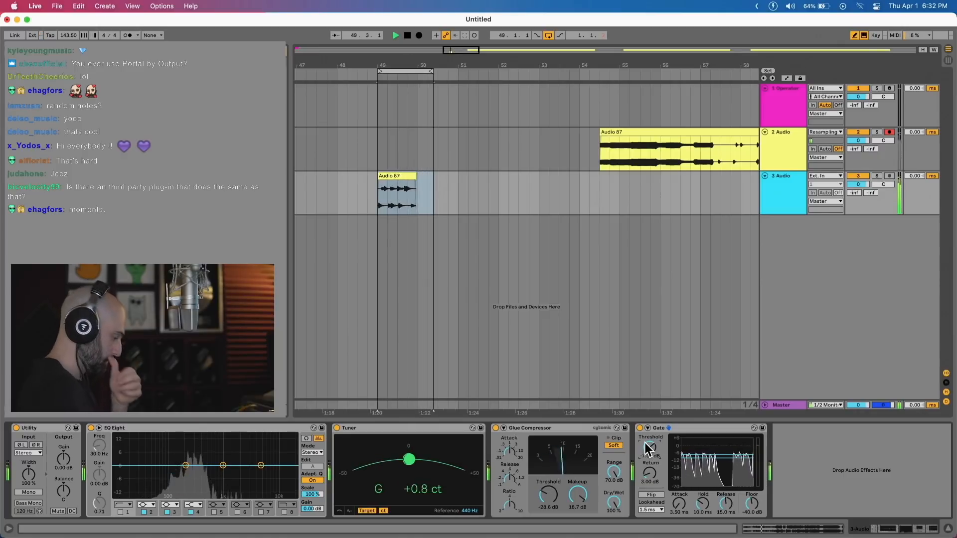
Step: Try a default Reverb after the Gate on the new audio track
key(super+f)
text(reverb)
key(Return)
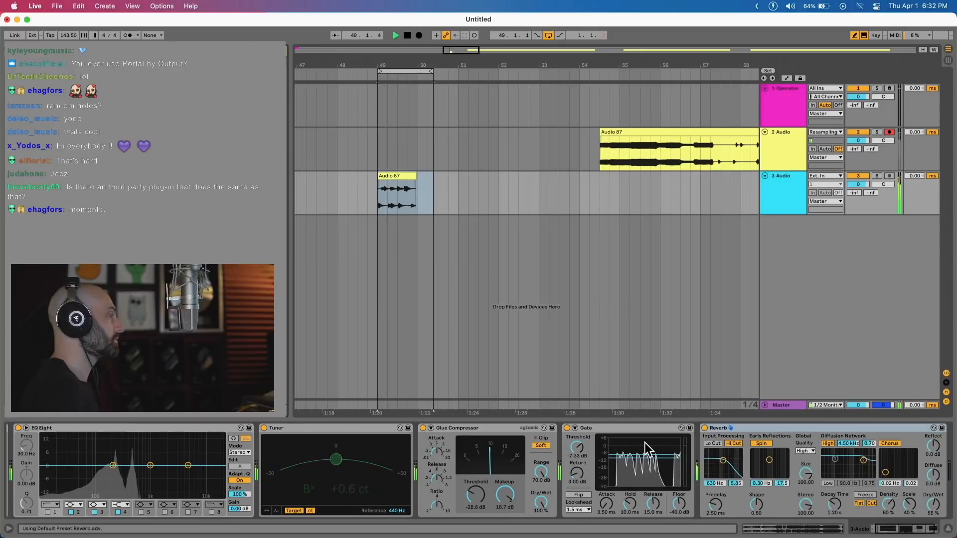
key(space)
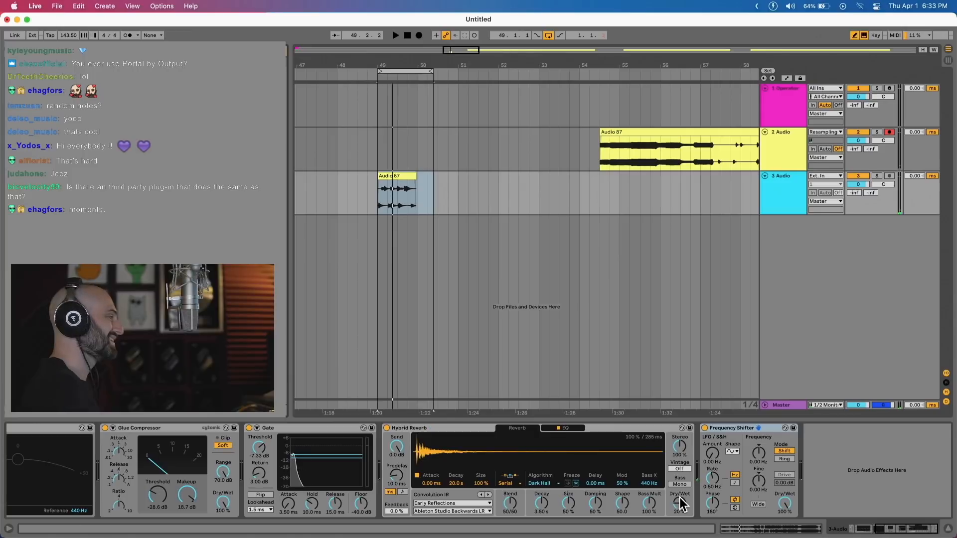
Step: Set the Frequency Shifter to Ring mode at 1.00 kHz, place it after Hybrid Reverb, and audition the looped clip
key(space)
click(786, 459)
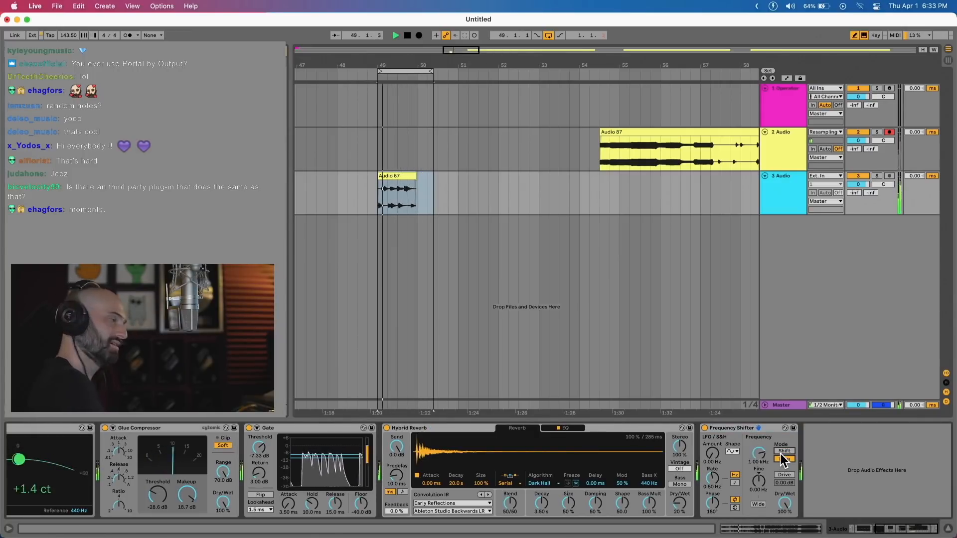
drag(277, 428, 867, 451)
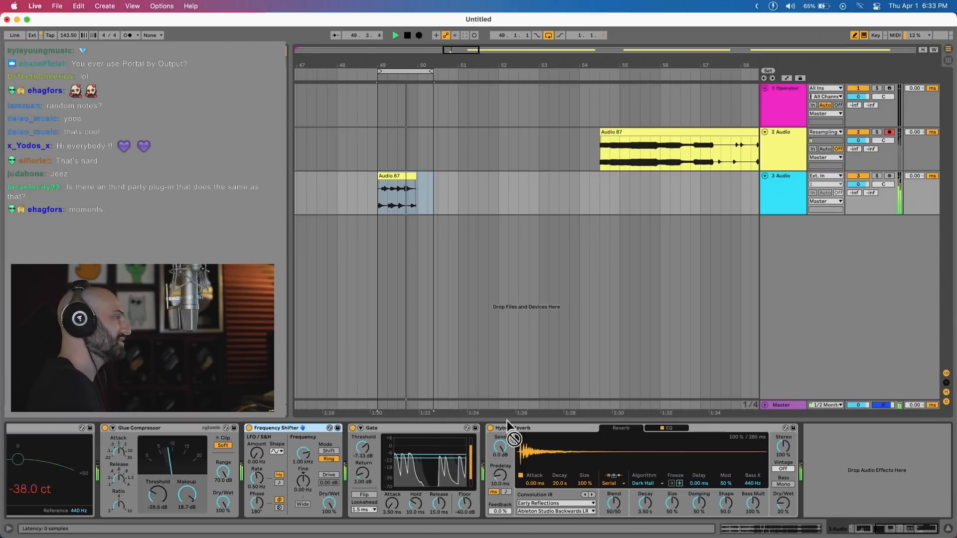
key(space)
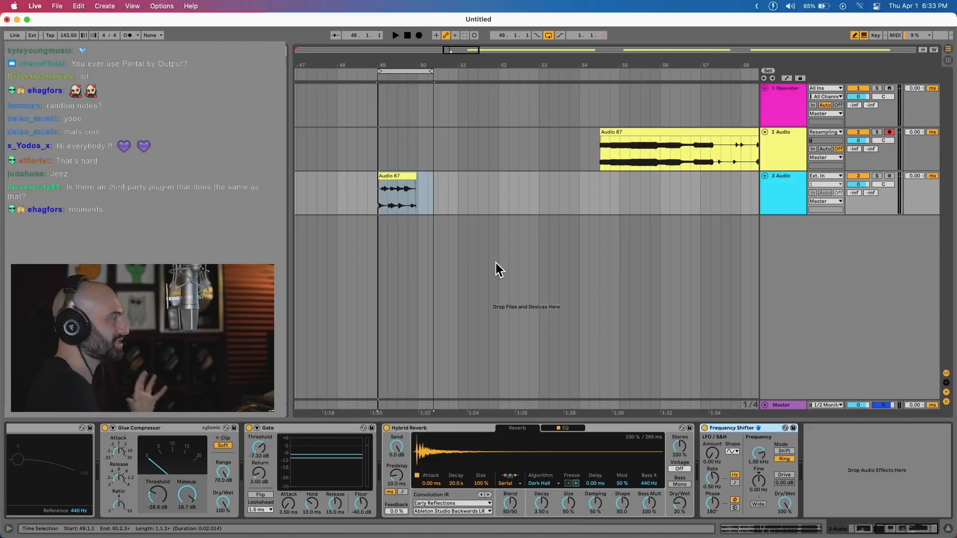
key(space)
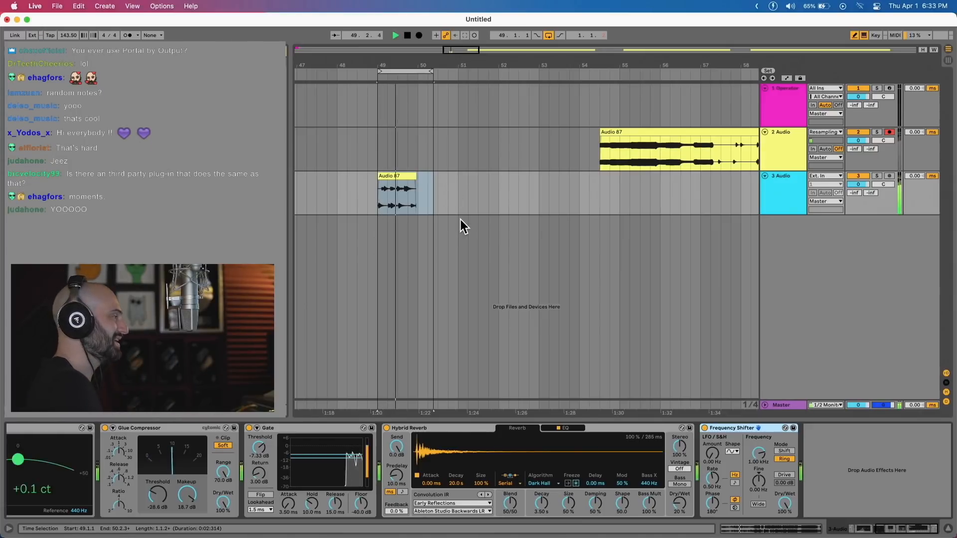
key(space)
Step: Audition the long Audio 87 clip from 59.3.1 and from around 70.2.1
scroll(600, 329, right, 6)
click(499, 160)
key(space)
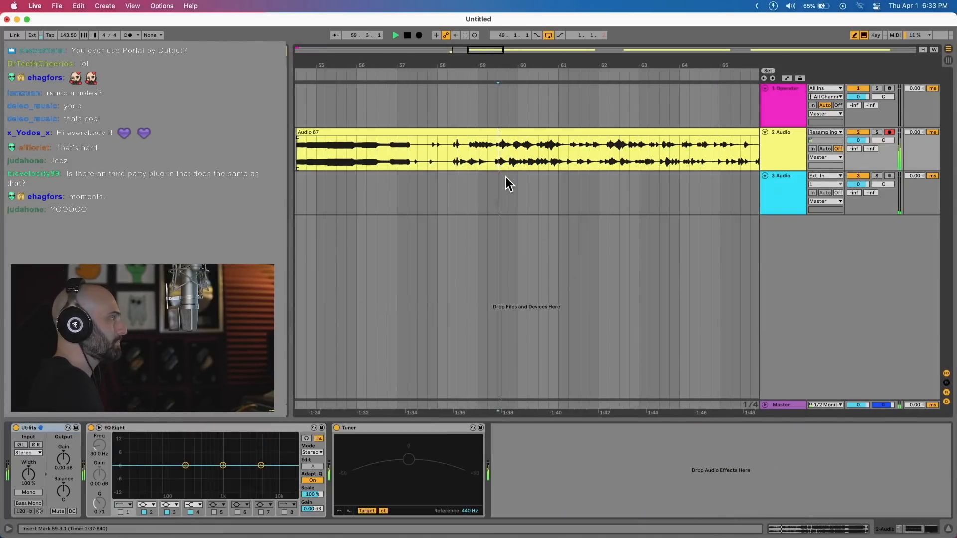
scroll(505, 177, right, 7)
click(575, 163)
key(space)
key(space)
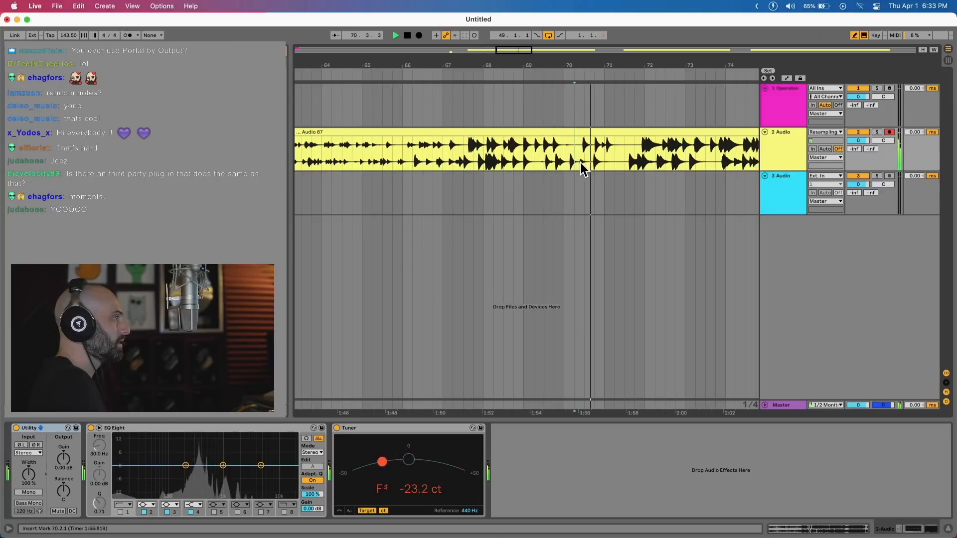
Step: Listen closely and repeatedly to the short isolated note in Audio 87 at 71.1.1
click(603, 155)
key(space)
key(space)
key(space)
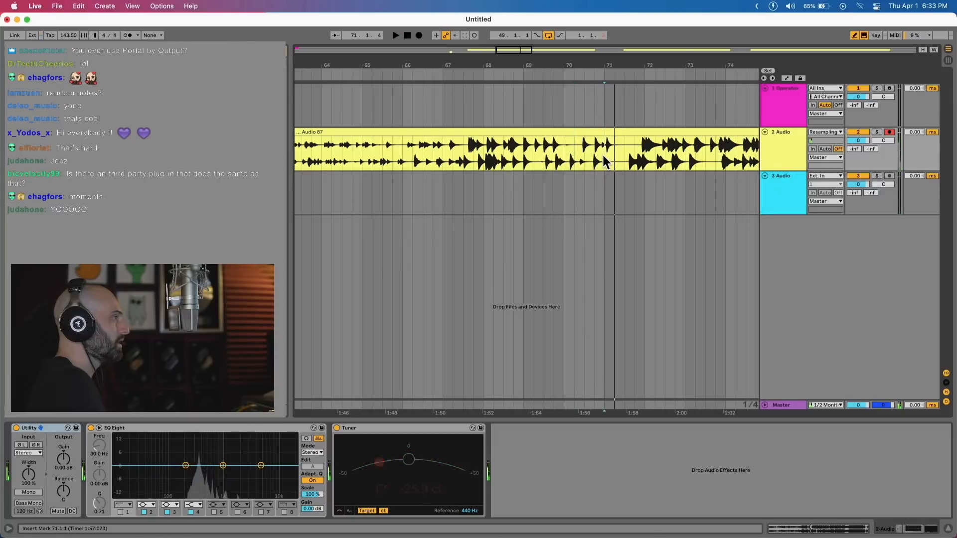
key(space)
key(space)
key(plus)
key(plus)
key(plus)
key(plus)
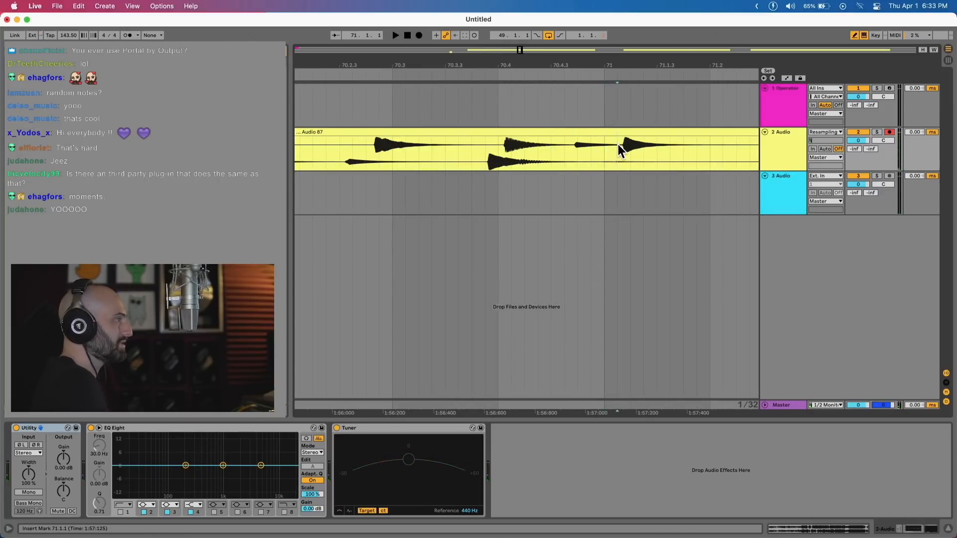
key(space)
key(space)
key(space)
key(space)
key(space)
key(space)
key(space)
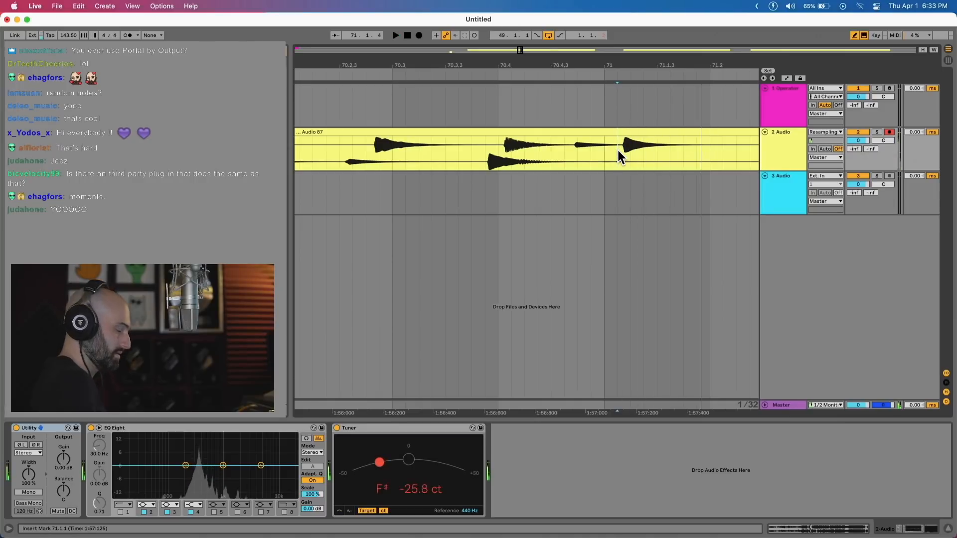
Step: Examine and play the notes in Audio 87 starting at 72.1.1
key(minus)
key(minus)
key(minus)
key(minus)
click(353, 154)
key(space)
key(space)
key(plus)
key(plus)
key(plus)
key(plus)
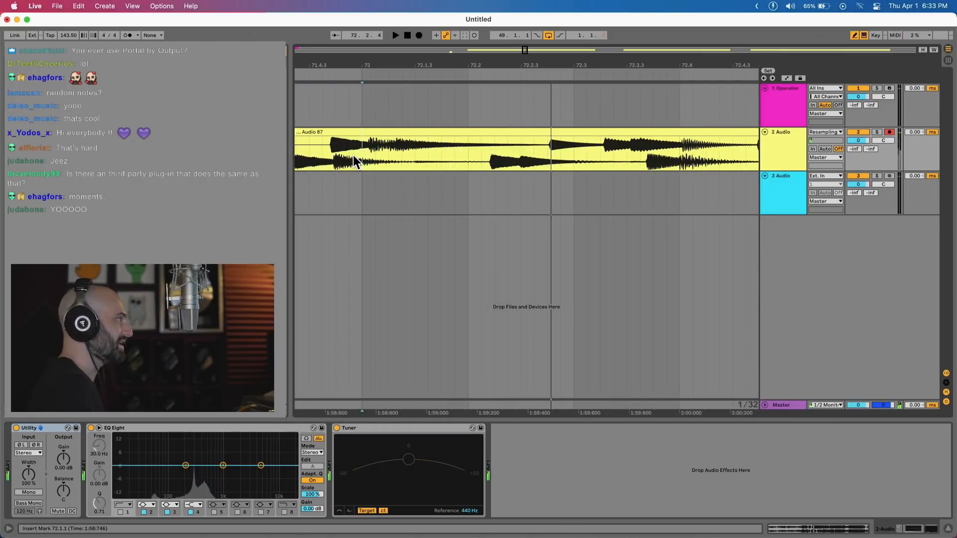
key(space)
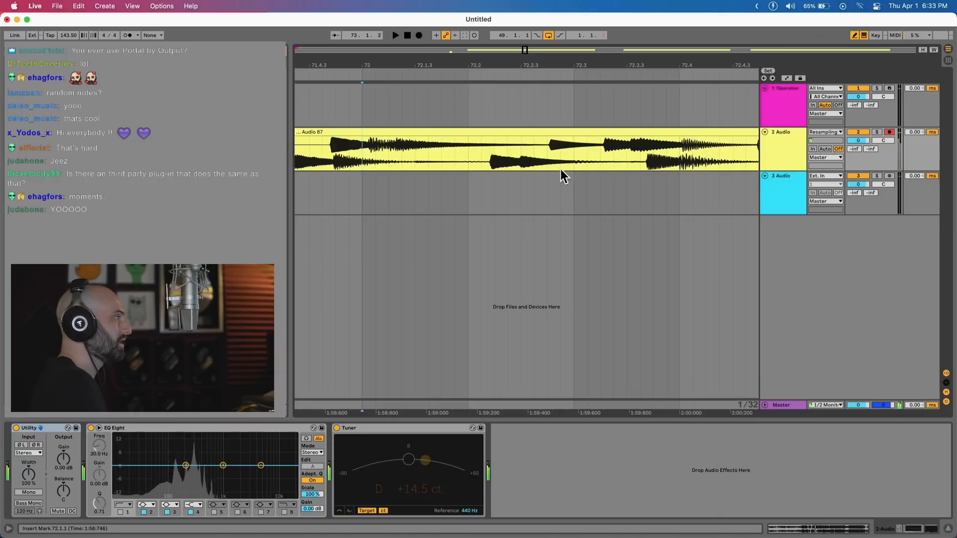
Step: Audition the short clip at 25.1.1 on track 3 and switch off that track's Gate
key(w)
click(446, 201)
key(space)
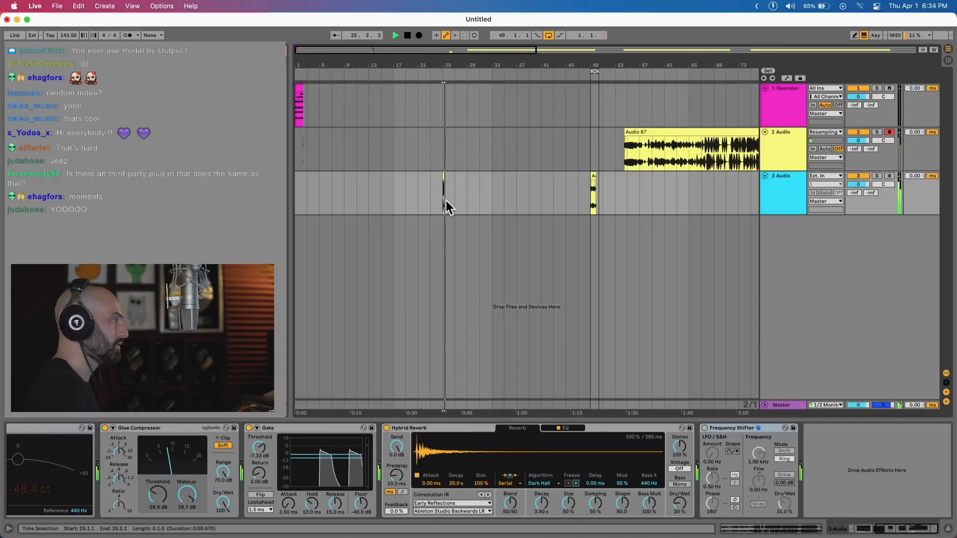
key(plus)
key(plus)
key(plus)
key(plus)
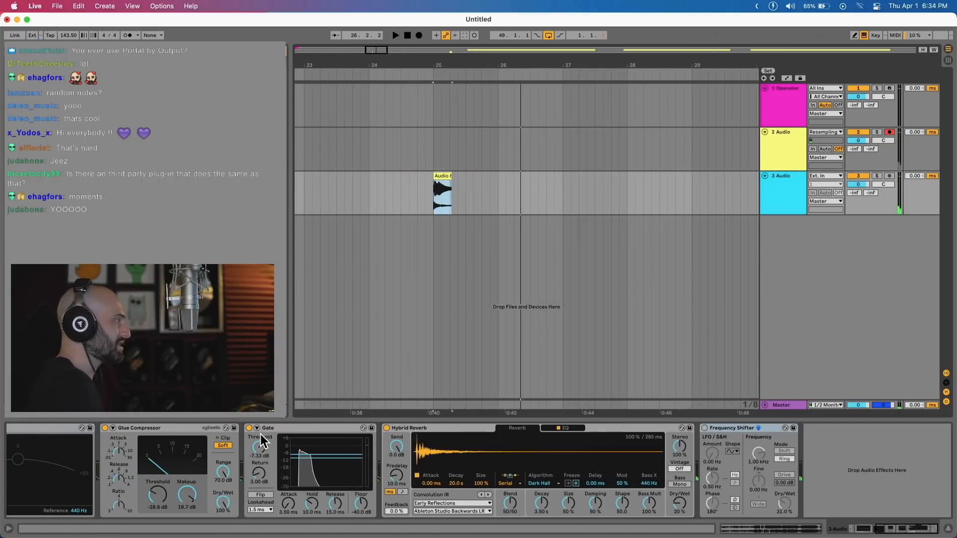
click(248, 429)
key(space)
Step: Audition further parts of Audio 87 on track 2, starting from 69.1.1
key(minus)
key(minus)
key(minus)
key(minus)
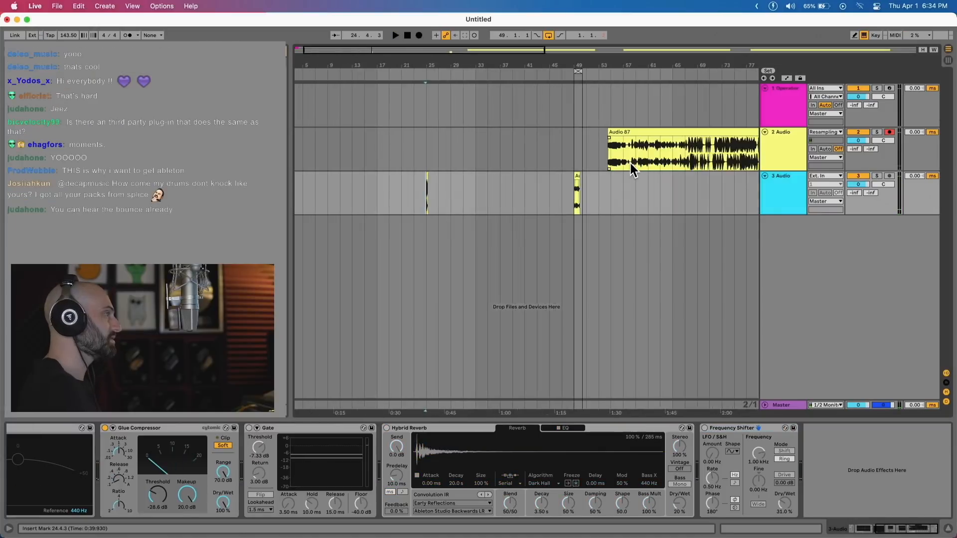
scroll(630, 163, right, 5)
click(446, 156)
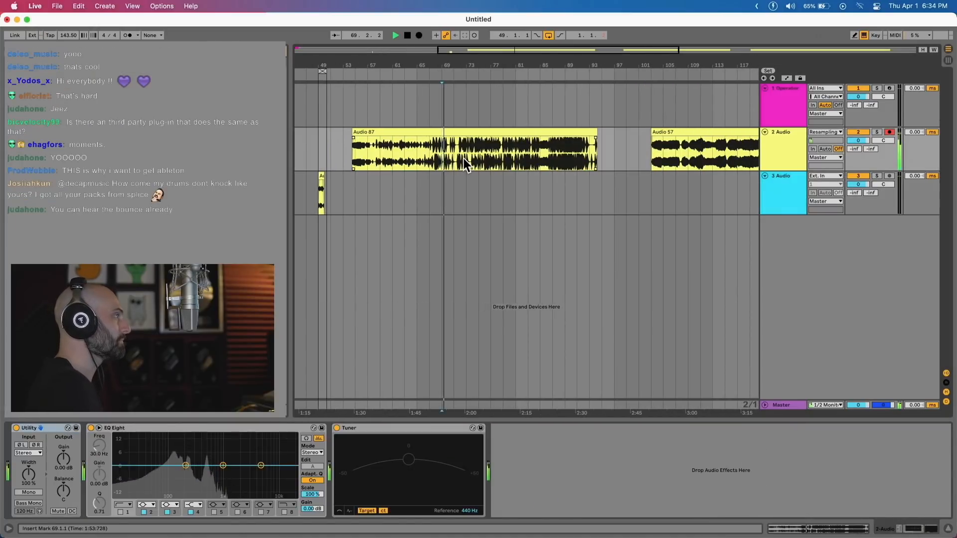
click(469, 156)
key(space)
click(485, 157)
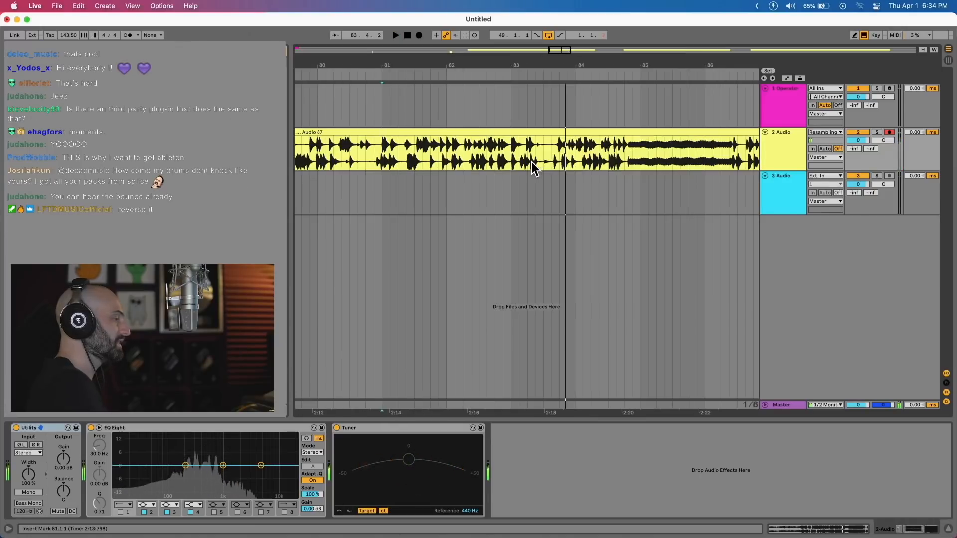
Step: Split Audio 87 at 81.1.1 and 84.1.3 to isolate that section as its own clip and play it
shift+click(583, 153)
key(space)
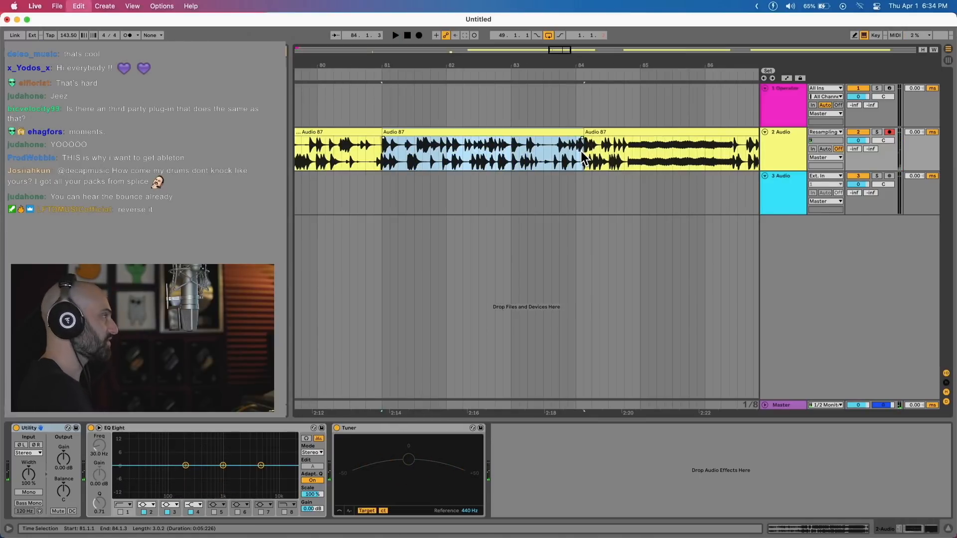
key(super+e)
key(space)
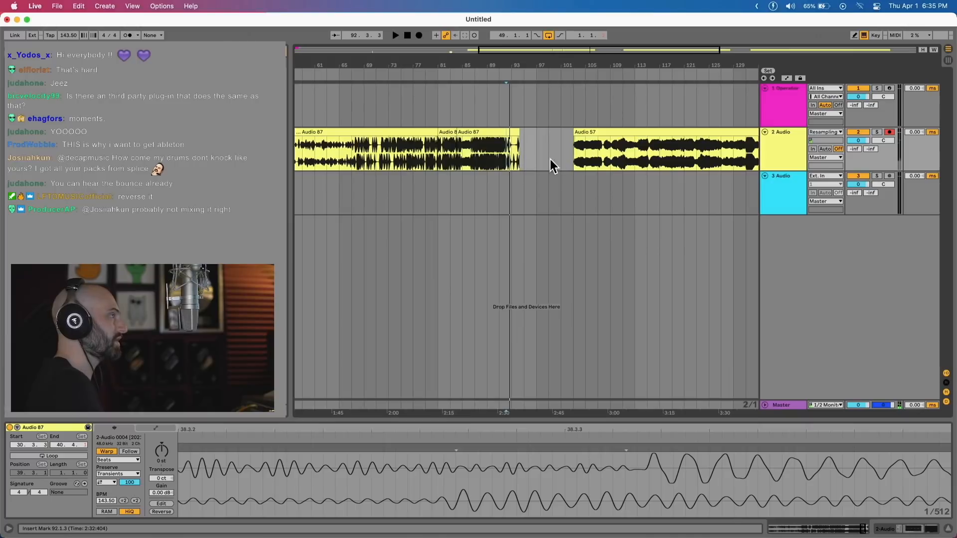
Step: Audition Audio 57 on track 2 from 103.1.1 and 105.1.1, and select a section of it
click(578, 159)
key(space)
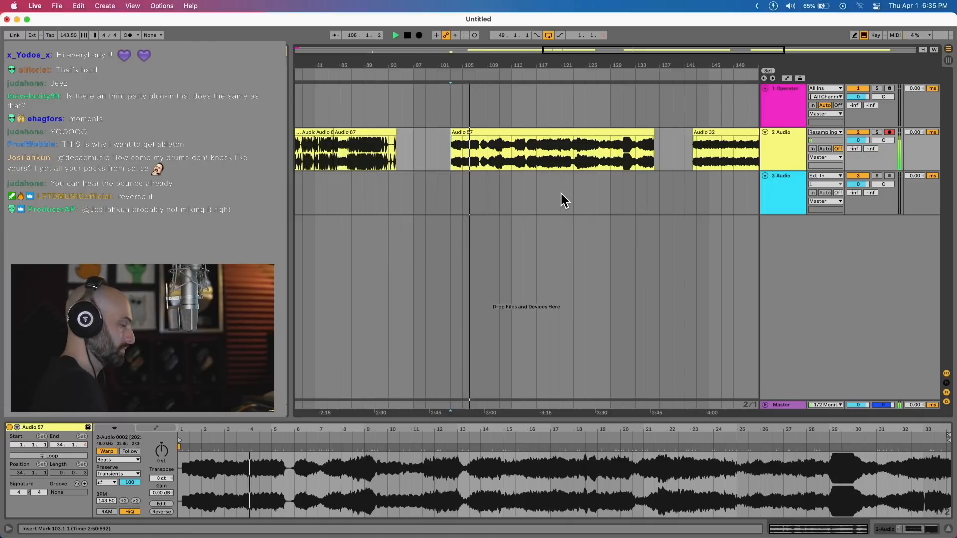
key(plus)
key(plus)
click(480, 155)
key(space)
key(space)
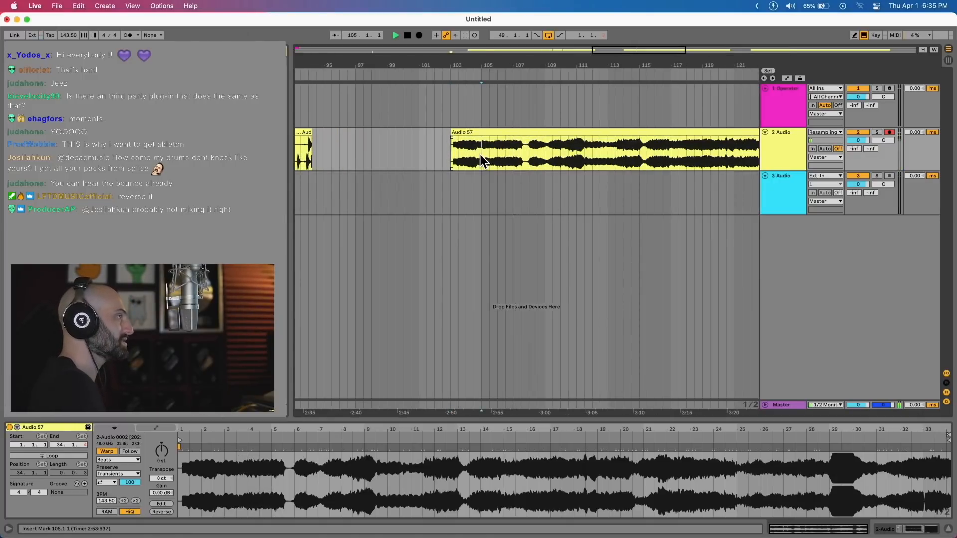
drag(480, 155, 663, 163)
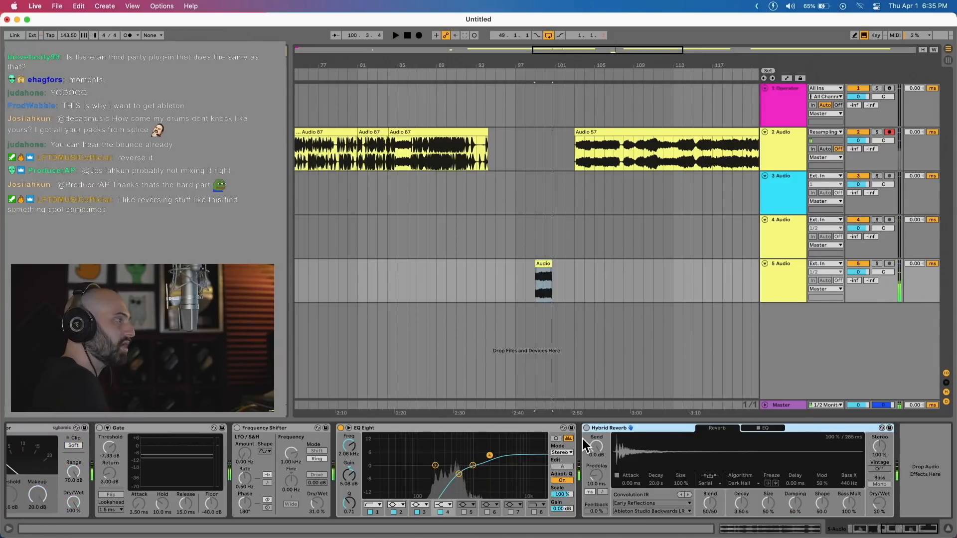
Step: Turn on the Hybrid Reverb after EQ Eight on track 5 and audition the clip at 99.1.1
click(587, 428)
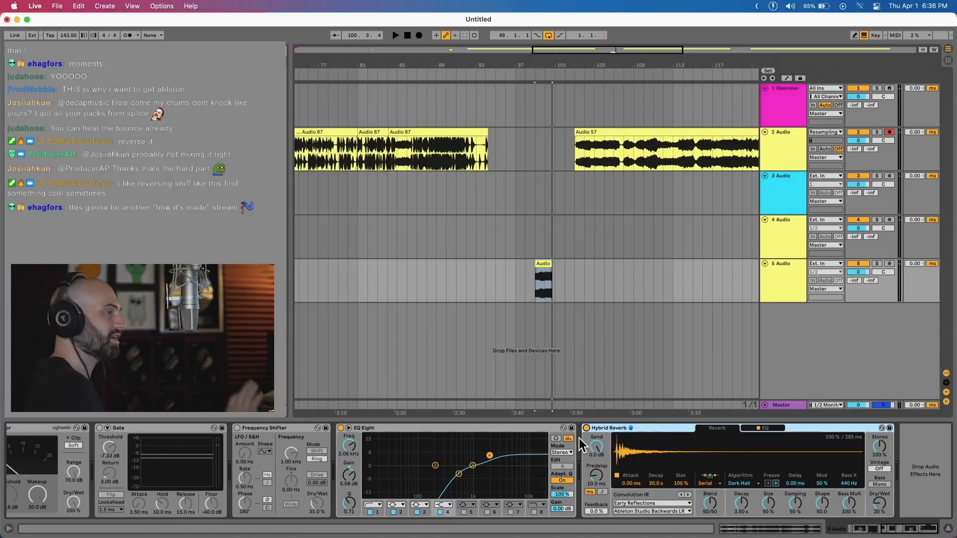
key(space)
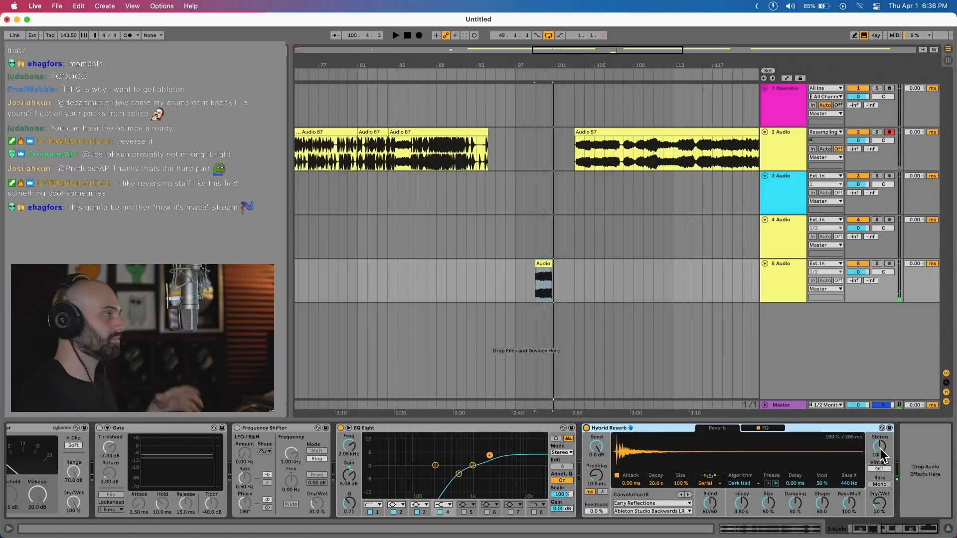
click(545, 270)
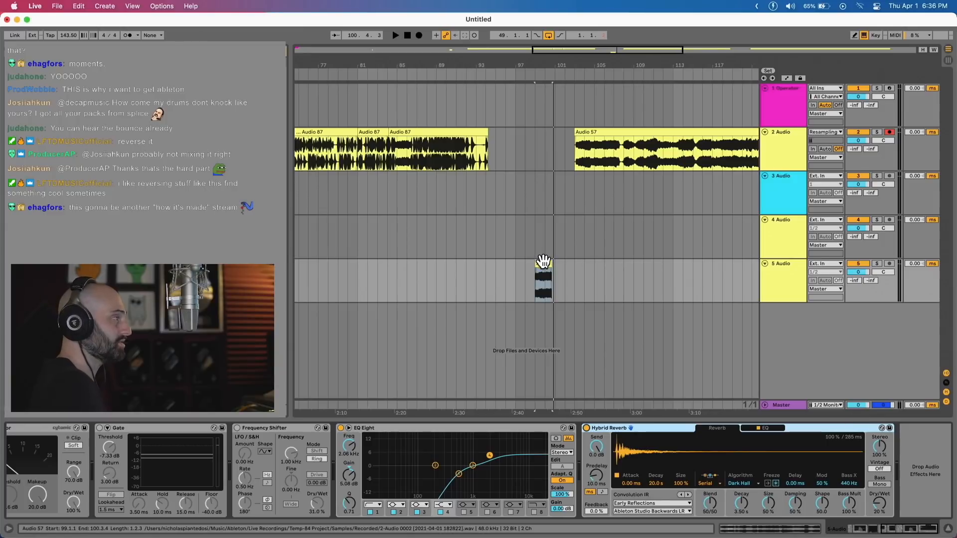
Step: Try reversing the Audio 57 clip on track 5 and play it
key(z)
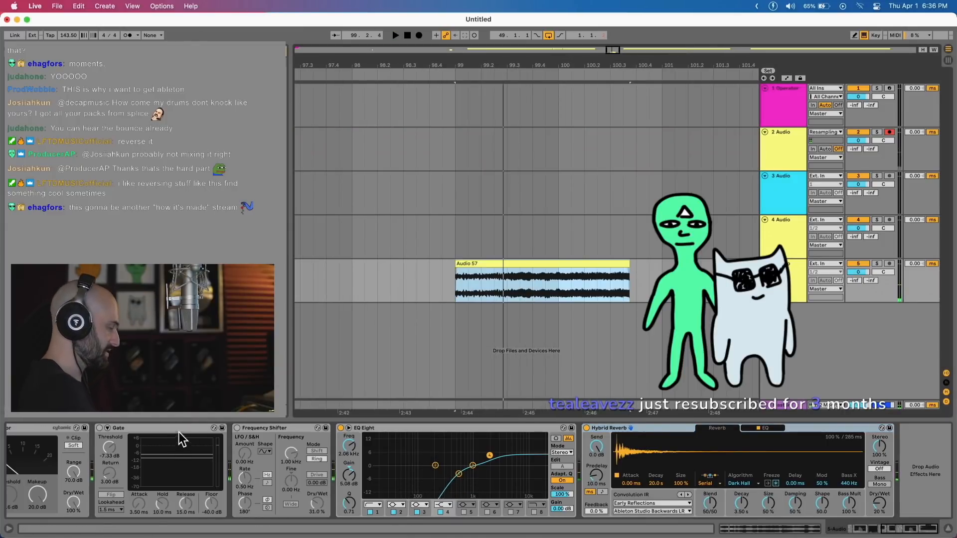
key(shift+Tab)
click(160, 511)
key(space)
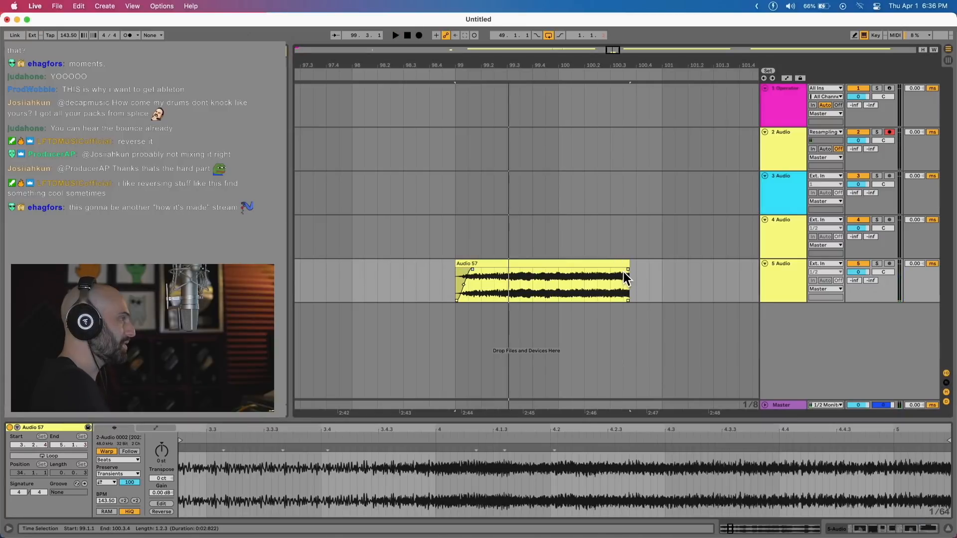
Step: Add a short fade-out to the end of the Audio 57 clip on track 5
drag(627, 269, 613, 270)
click(639, 283)
key(x)
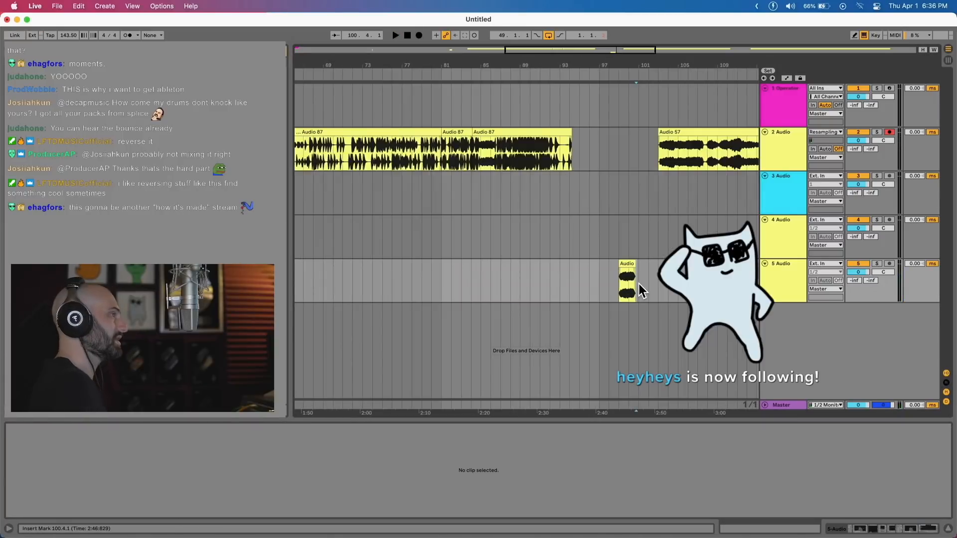
Step: Audition Audio 57 on track 2 and copy its section from 124.3.1 to 126.1.1 onto track 5 at 33.1.1
click(699, 148)
key(space)
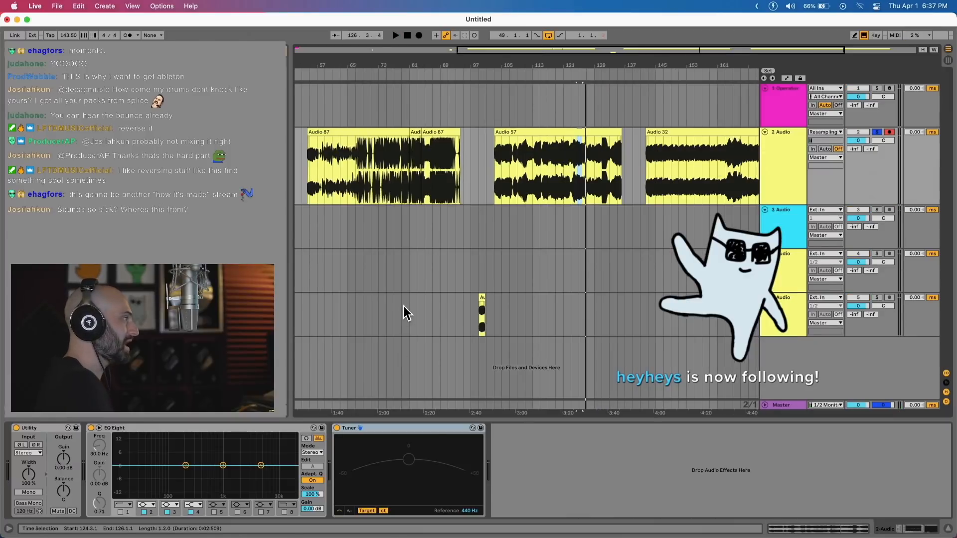
scroll(403, 307, left, 10)
click(417, 306)
key(super+v)
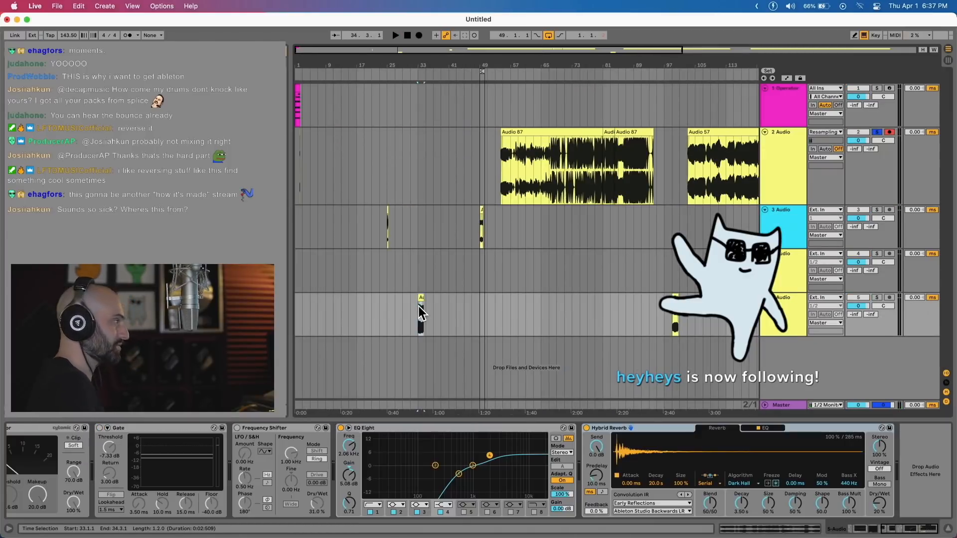
Step: Set EQ Eight's high band on track 5 to 2.15 kHz with 2.65 dB gain, and solo the track for playback
drag(491, 459, 491, 460)
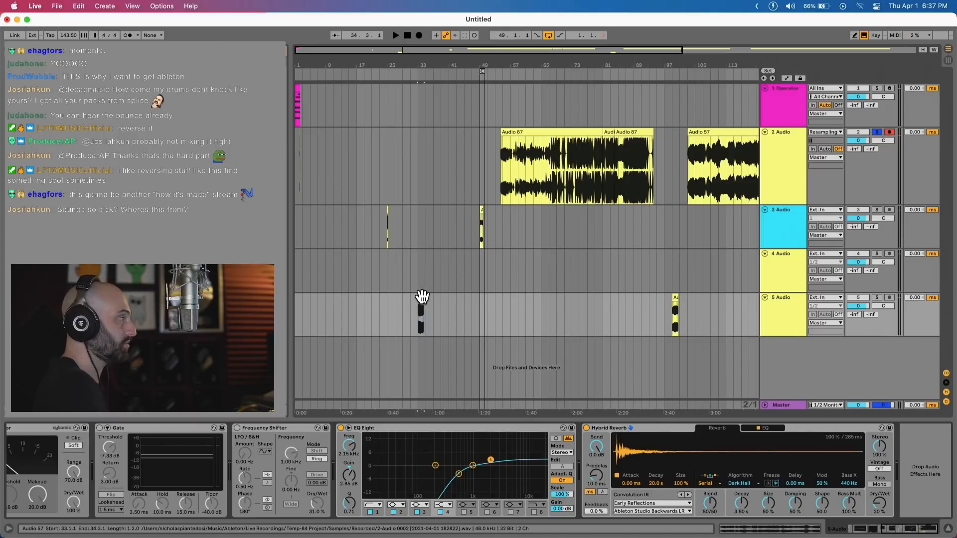
key(space)
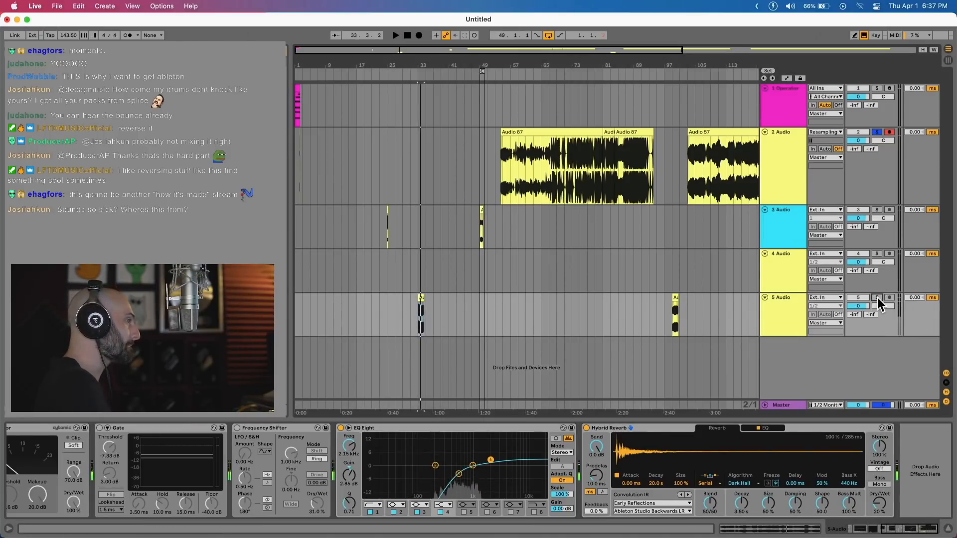
click(877, 297)
key(space)
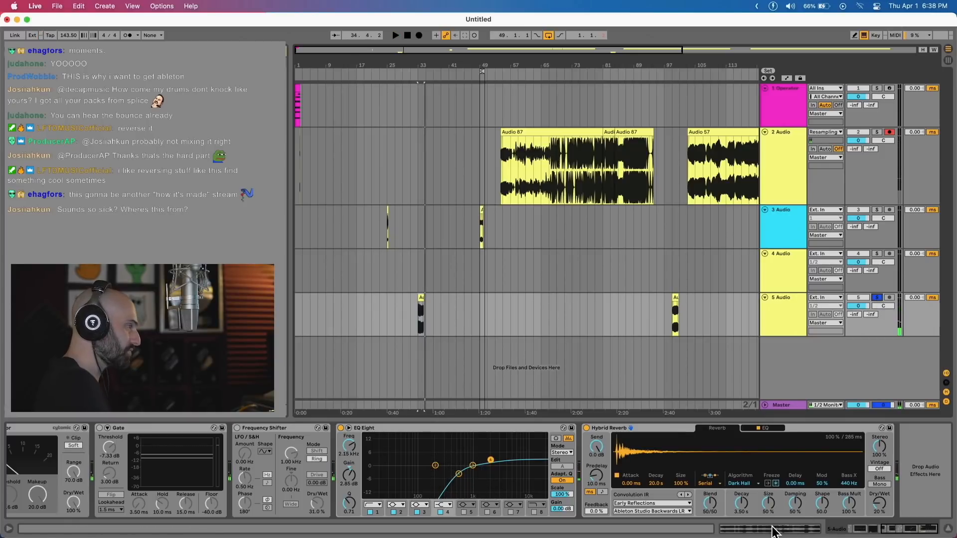
Step: Set the Hybrid Reverb's algorithm decay to 7.55 s and its Dry/Wet to 65% on track 5
drag(745, 502, 746, 489)
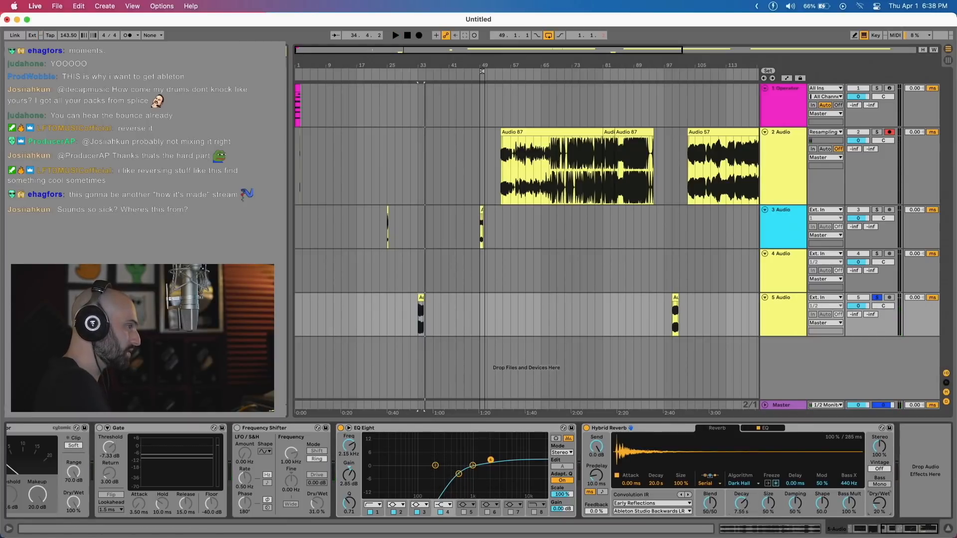
key(space)
drag(881, 505, 881, 529)
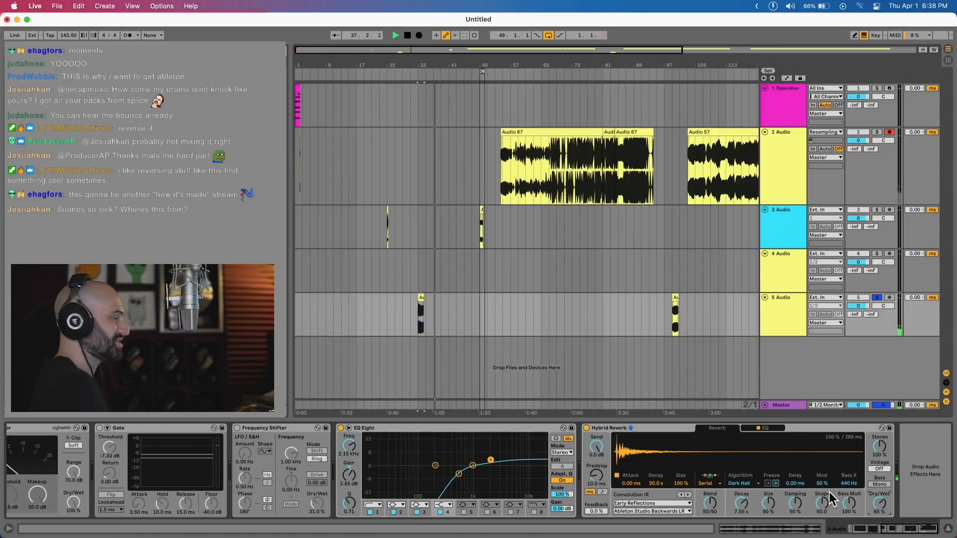
Step: Set the Audio 57 clip at 33.1.1 to Complex warp mode, transpose it to 12 st, and play it
click(420, 304)
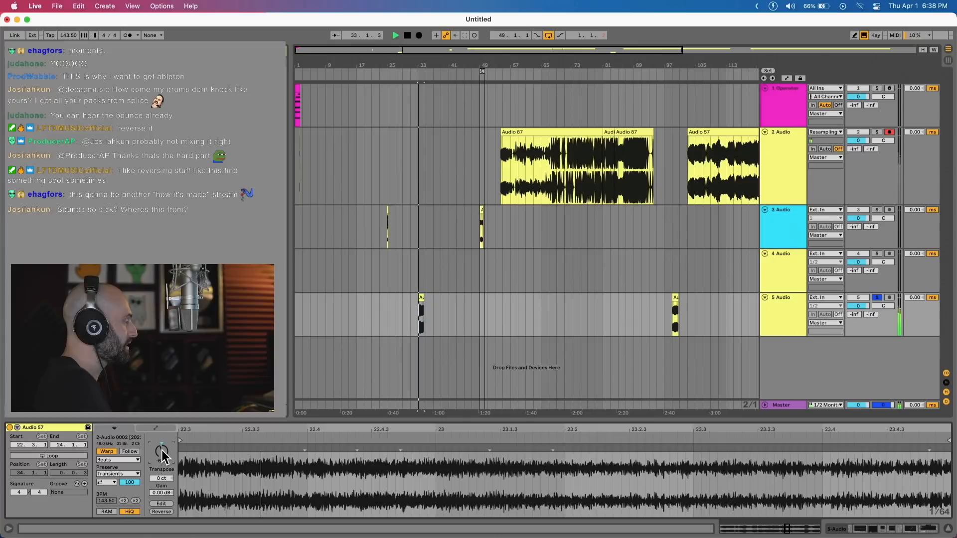
click(126, 496)
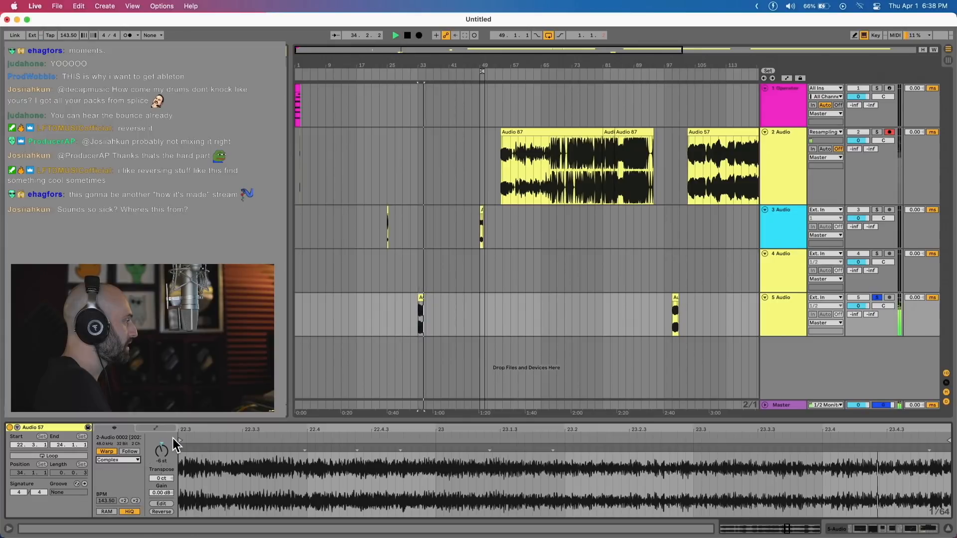
drag(163, 453, 164, 442)
key(space)
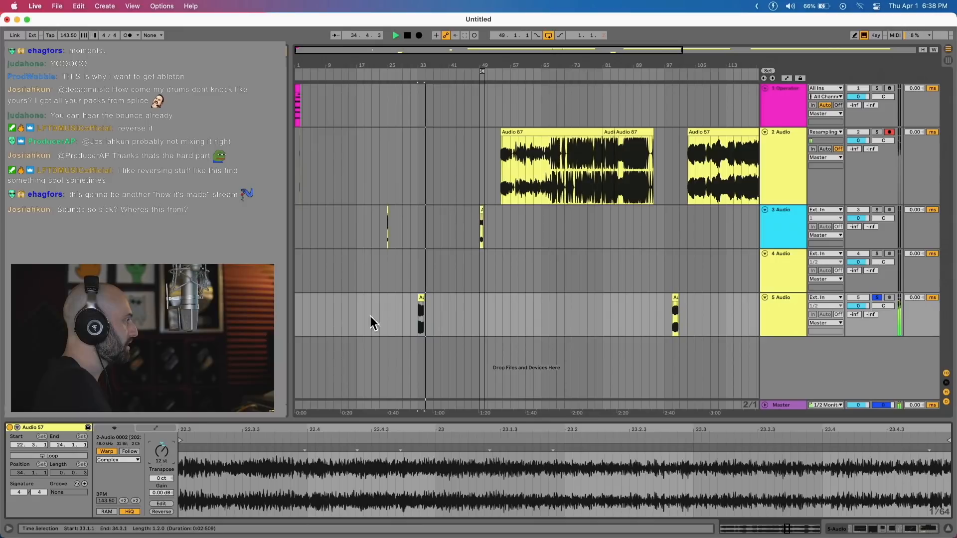
Step: Audition the transposed Audio 57 clip on track 5 starting from 33.3.1
click(421, 318)
key(z)
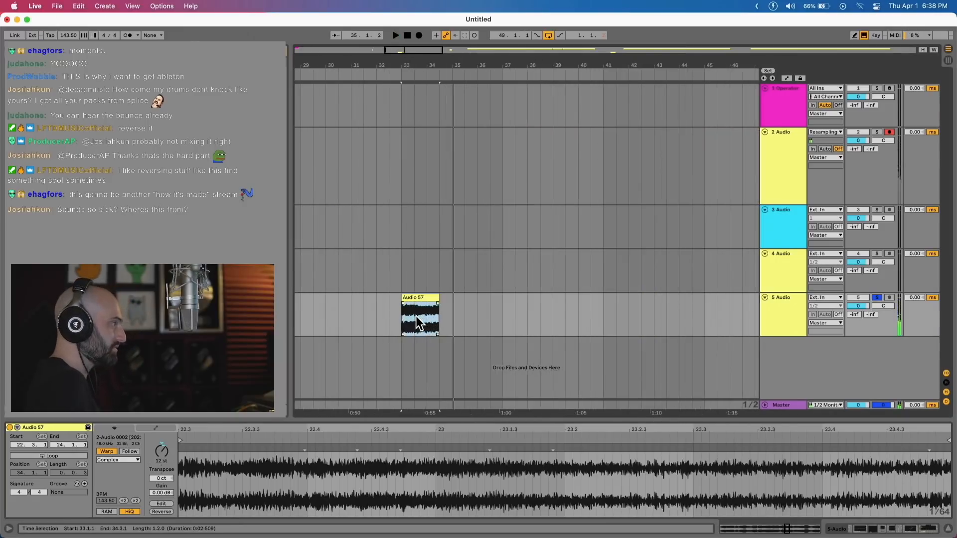
click(415, 316)
key(space)
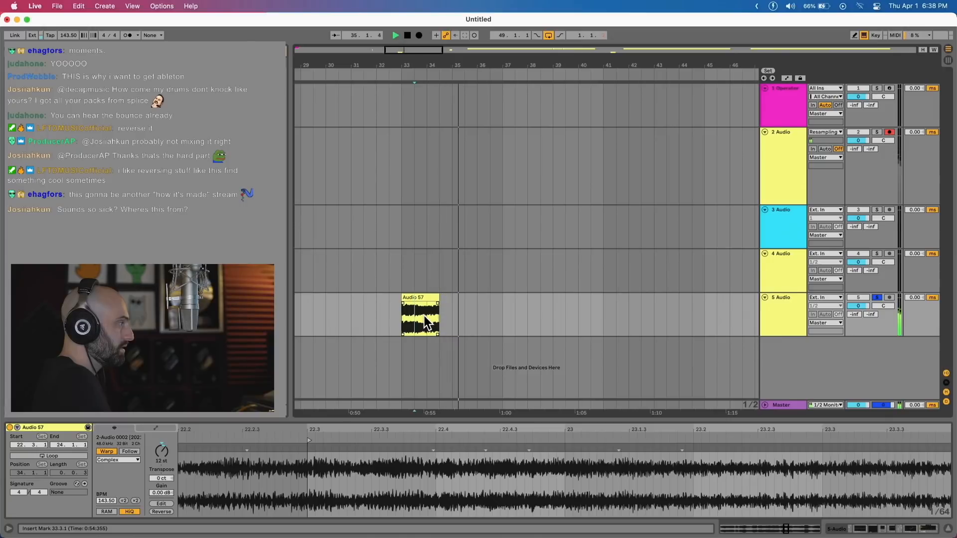
Step: Add an Auto Filter after the Hybrid Reverb on track 5, with frequency 278 Hz and LFO amount 30.0, and play it
key(space)
key(space)
key(super+f)
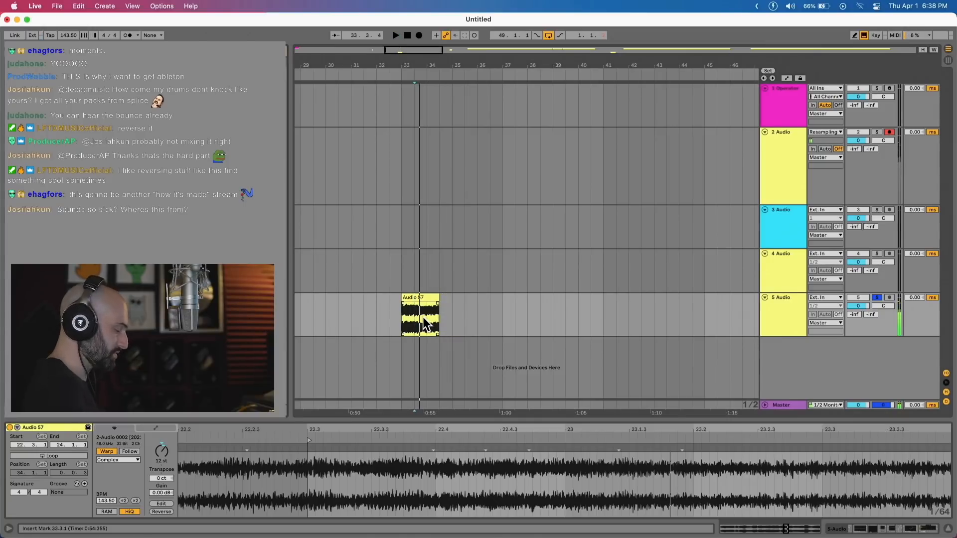
key(Return)
key(space)
drag(891, 453, 891, 469)
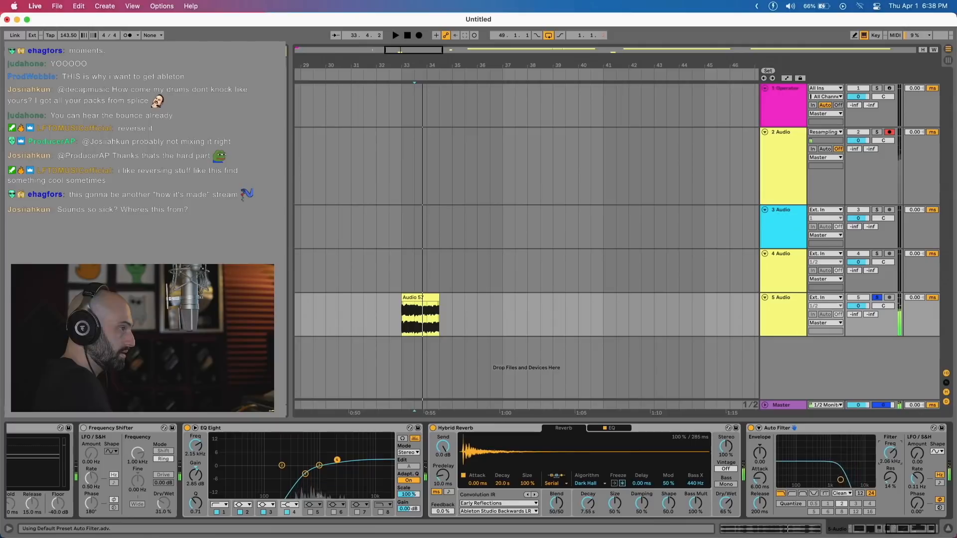
key(space)
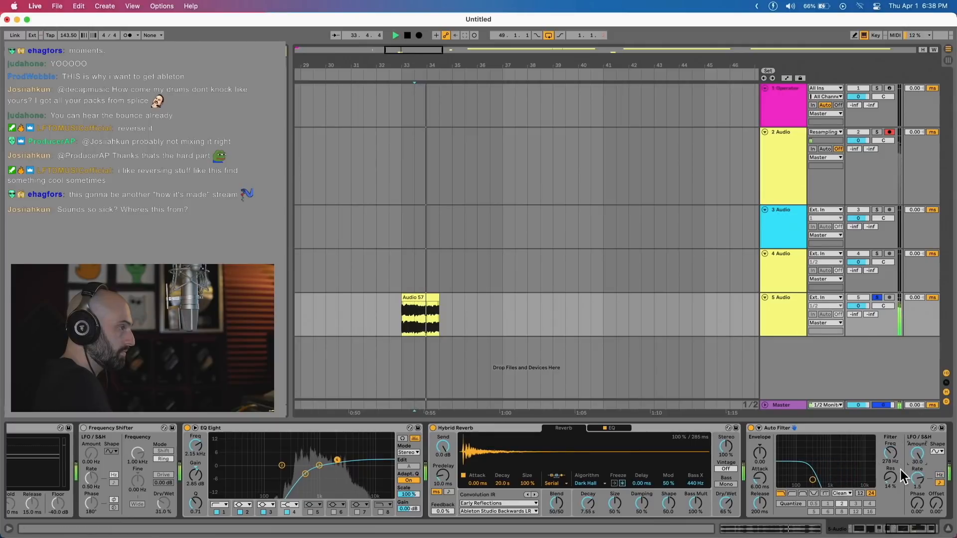
Step: Set the Auto Filter's resonance to 61%, its LFO amount to 16.4 and its synced LFO rate to 1/8 during playback
drag(890, 478, 891, 450)
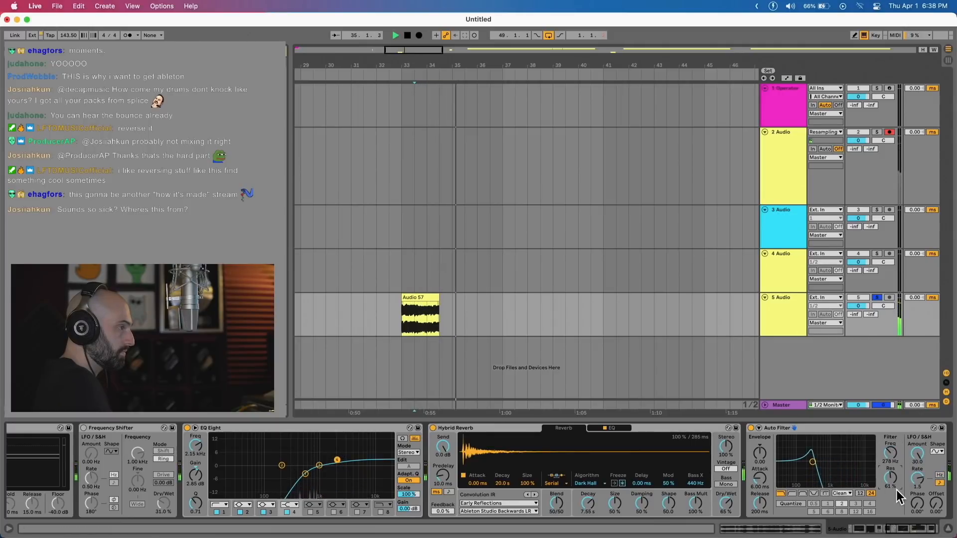
key(space)
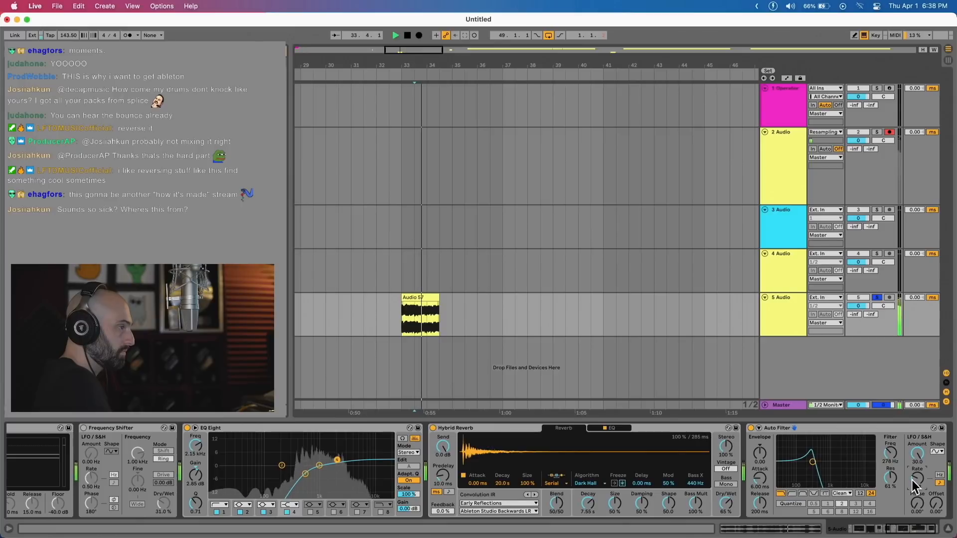
drag(918, 453, 917, 475)
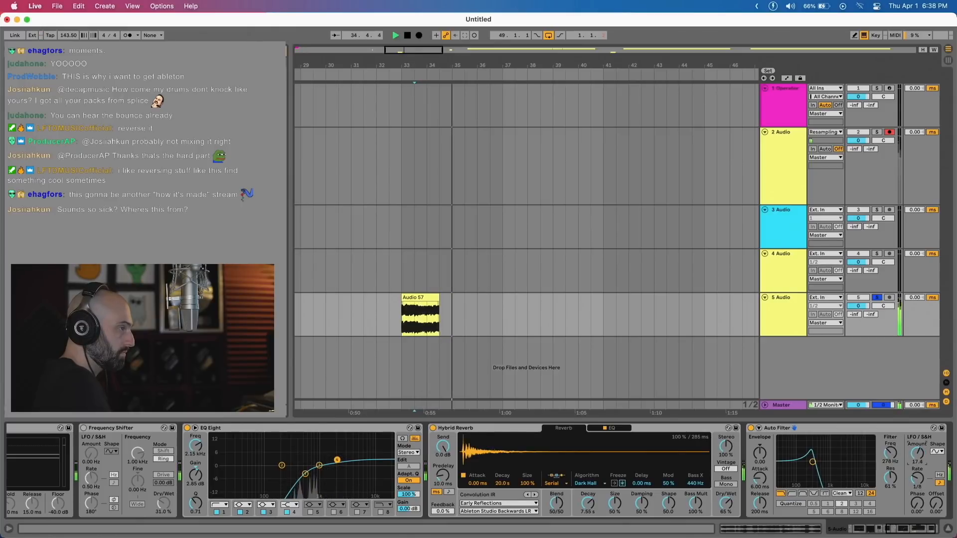
Step: Play the Audio 57 clip from its start and move the Auto Filter between EQ Eight and Hybrid Reverb on track 5
click(431, 295)
key(space)
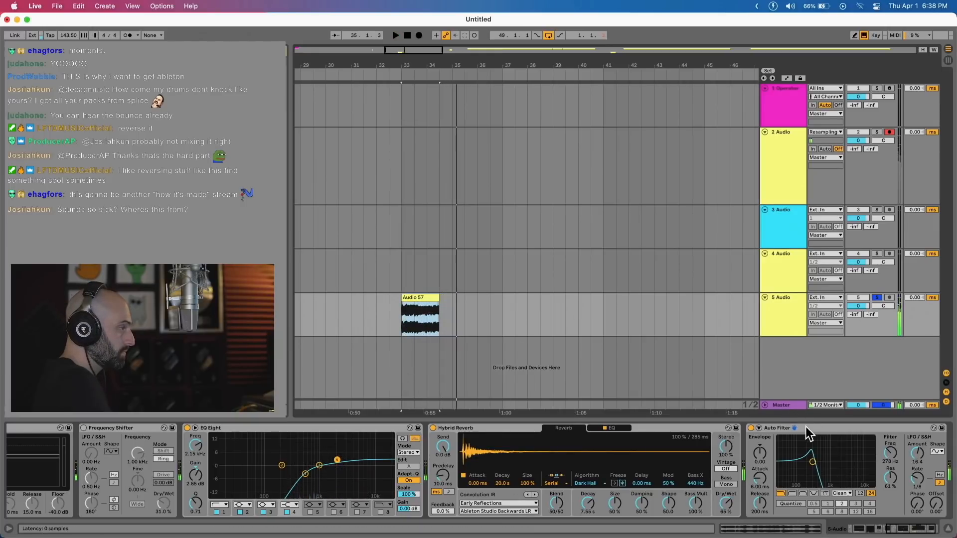
drag(806, 428, 432, 463)
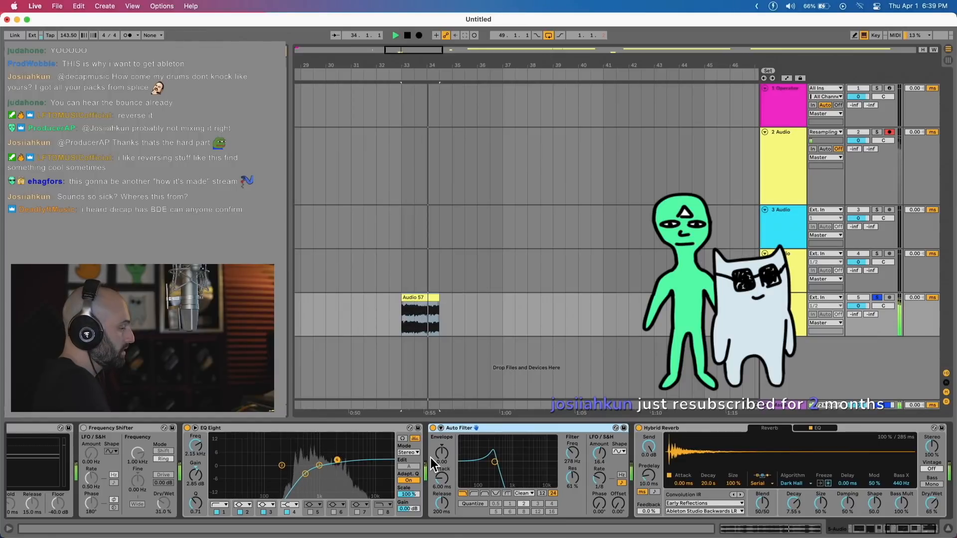
Step: Place the insert marker at 37.1.1 on track 5 and bring the clips on the other tracks into view
click(499, 311)
key(minus)
key(minus)
key(minus)
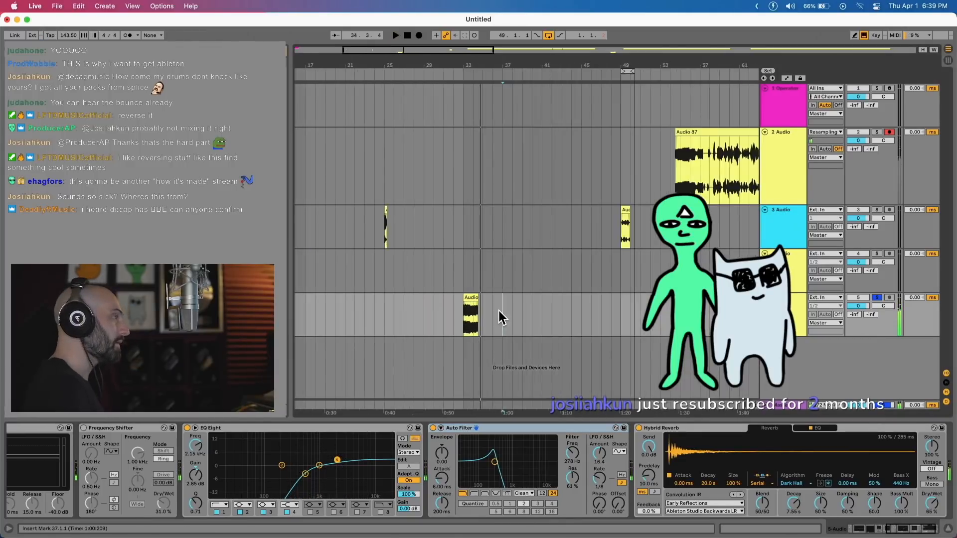